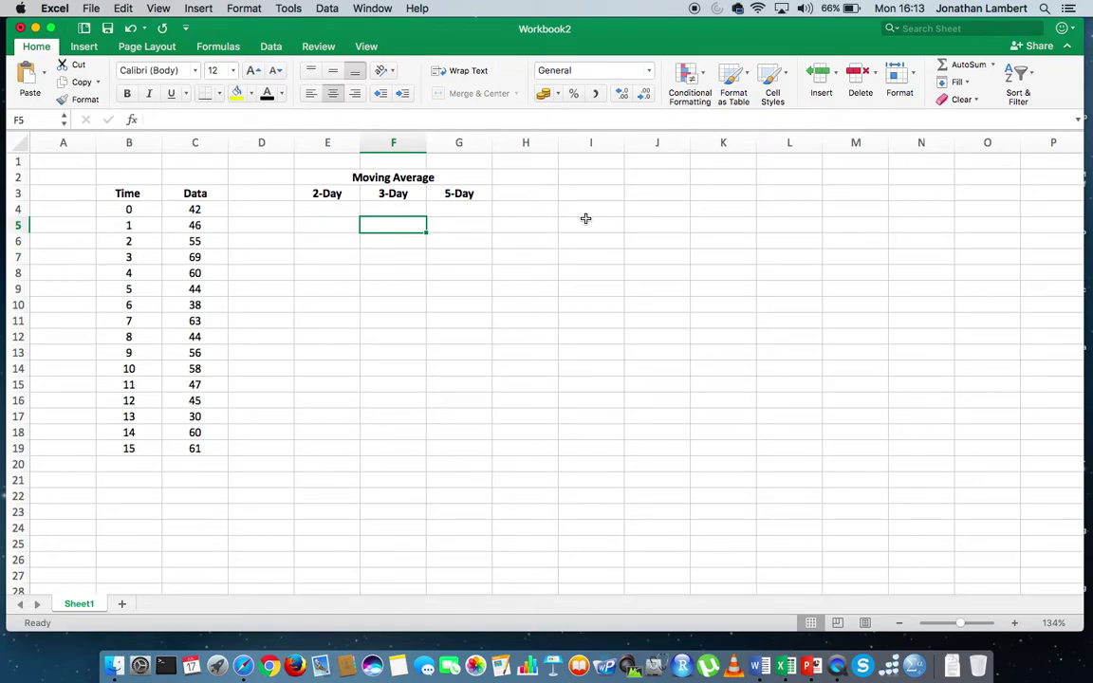
- Select the Time column and step through its values 0 to 4
left_click(132, 142)
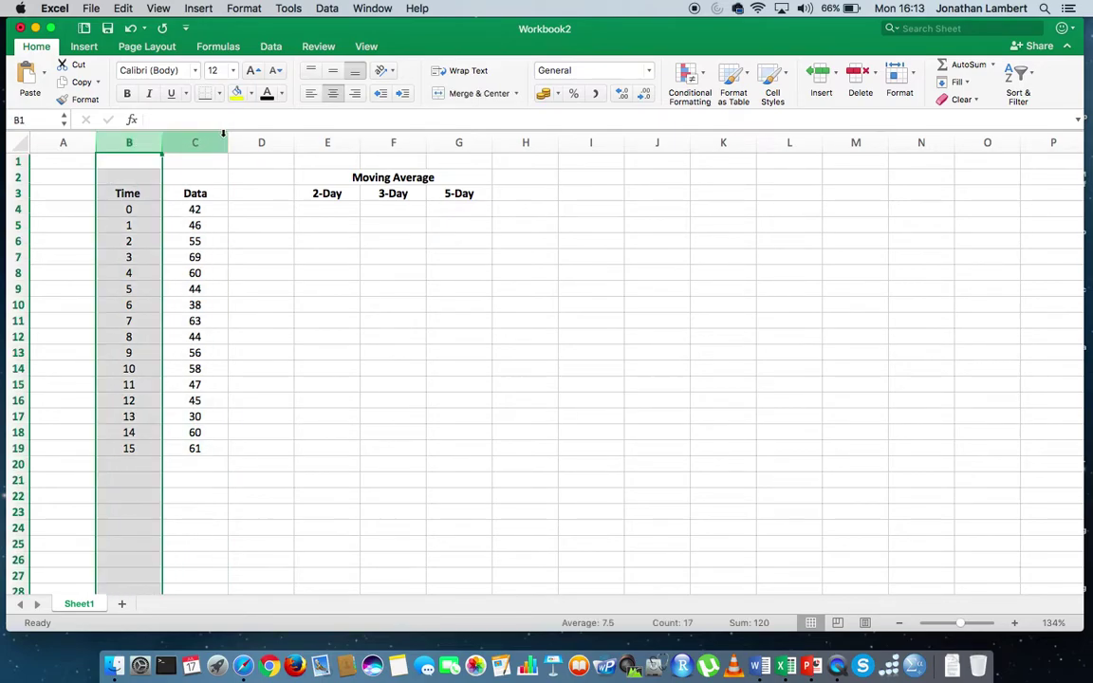
left_click(221, 138)
left_click(126, 143)
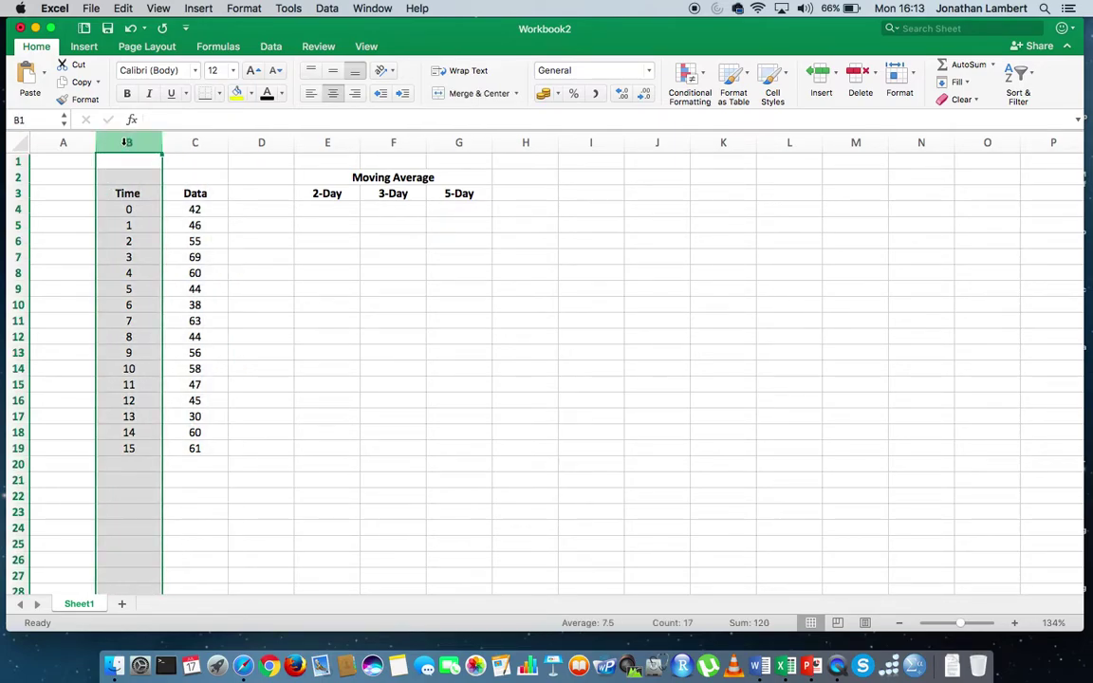
left_click(136, 193)
left_click(137, 210)
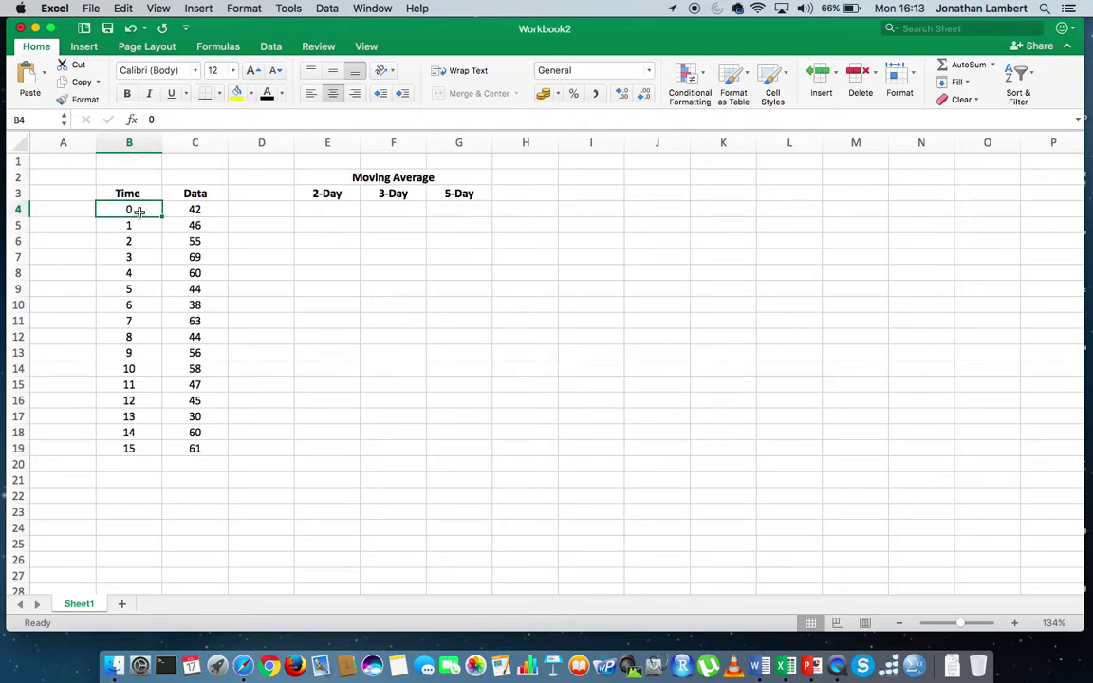
left_click(140, 224)
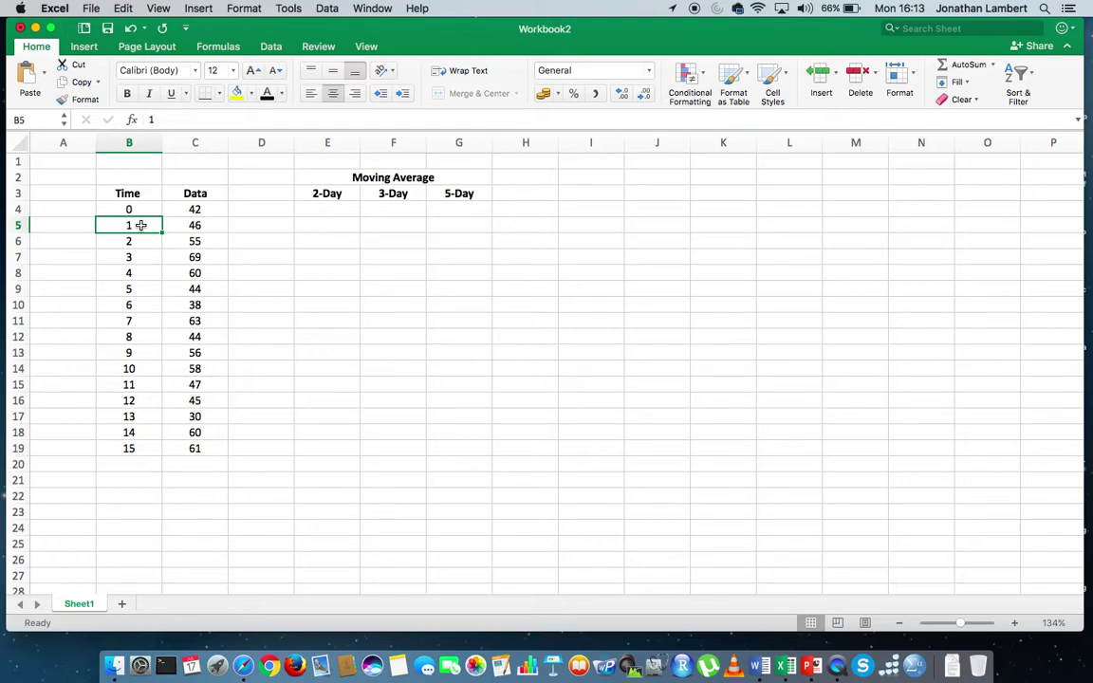
key("Down")
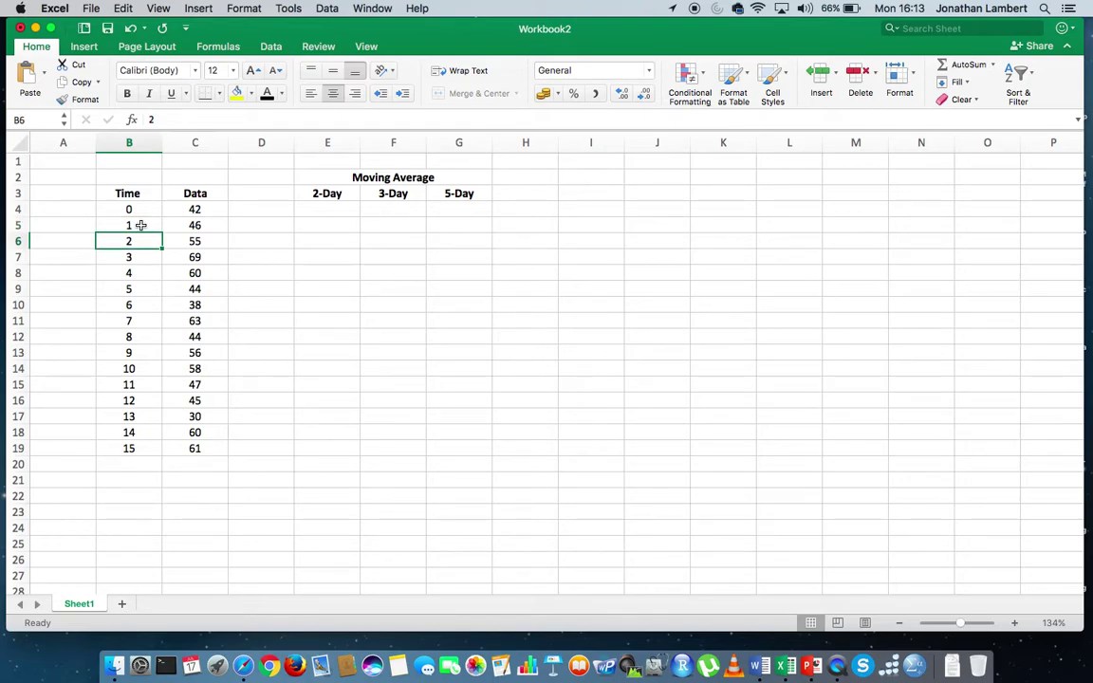
key("Down")
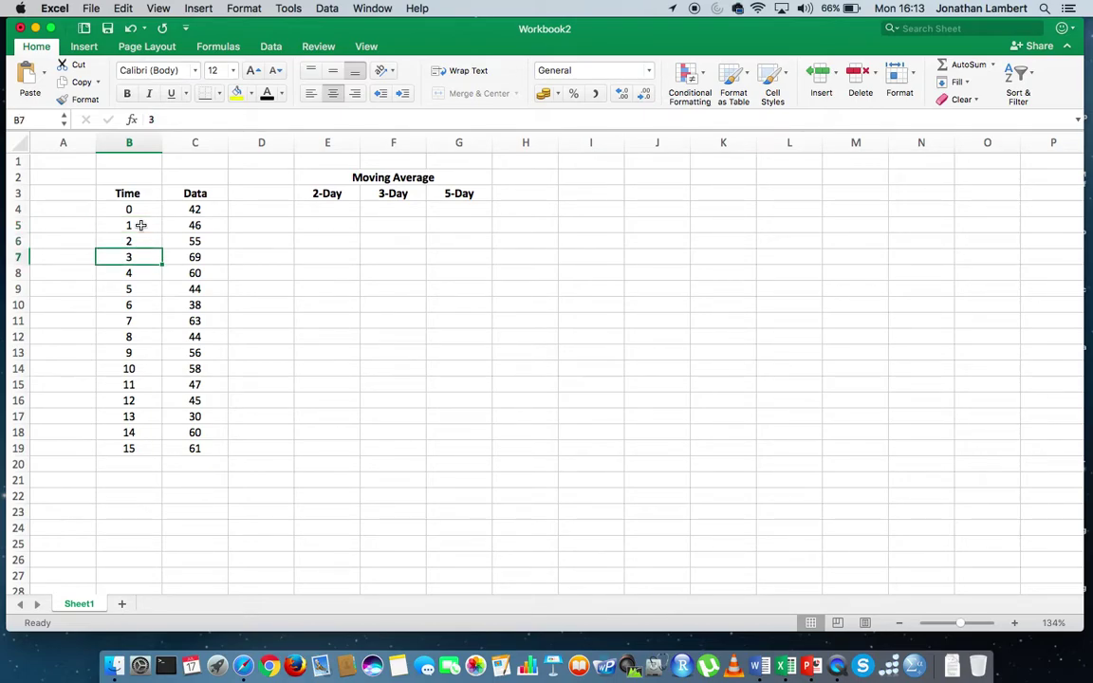
key("Down")
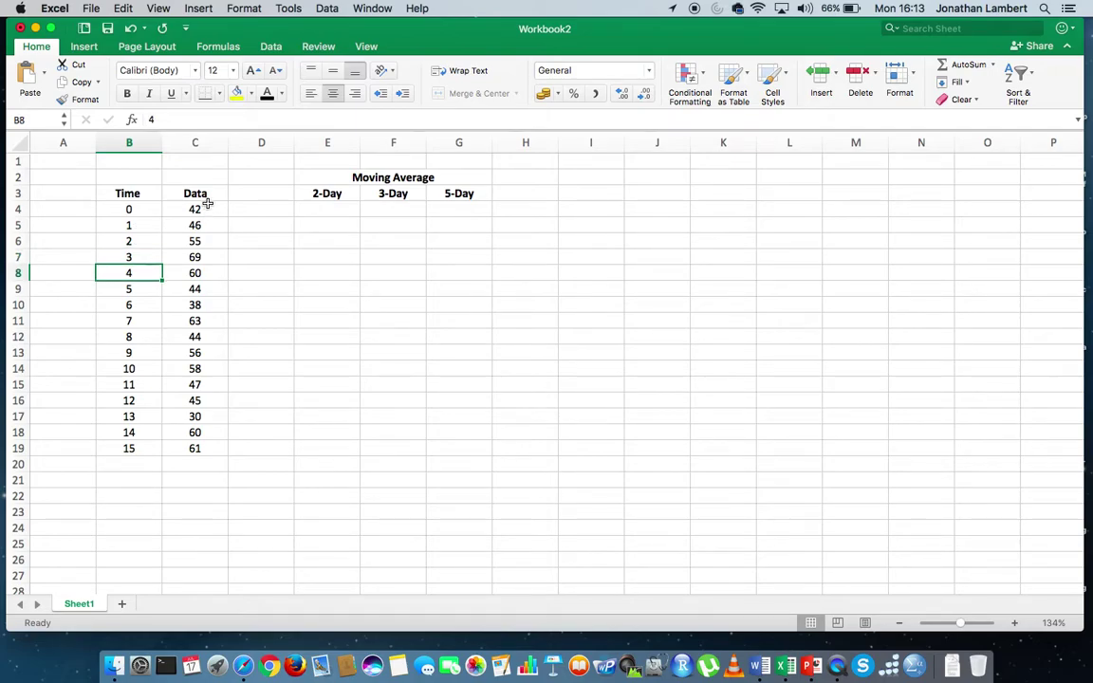
- Highlight consecutive Data pairs (42–46, 46–55, 55–69), then select cell E4 under 2-Day
left_click(131, 207)
left_click_drag(156, 210, 185, 210)
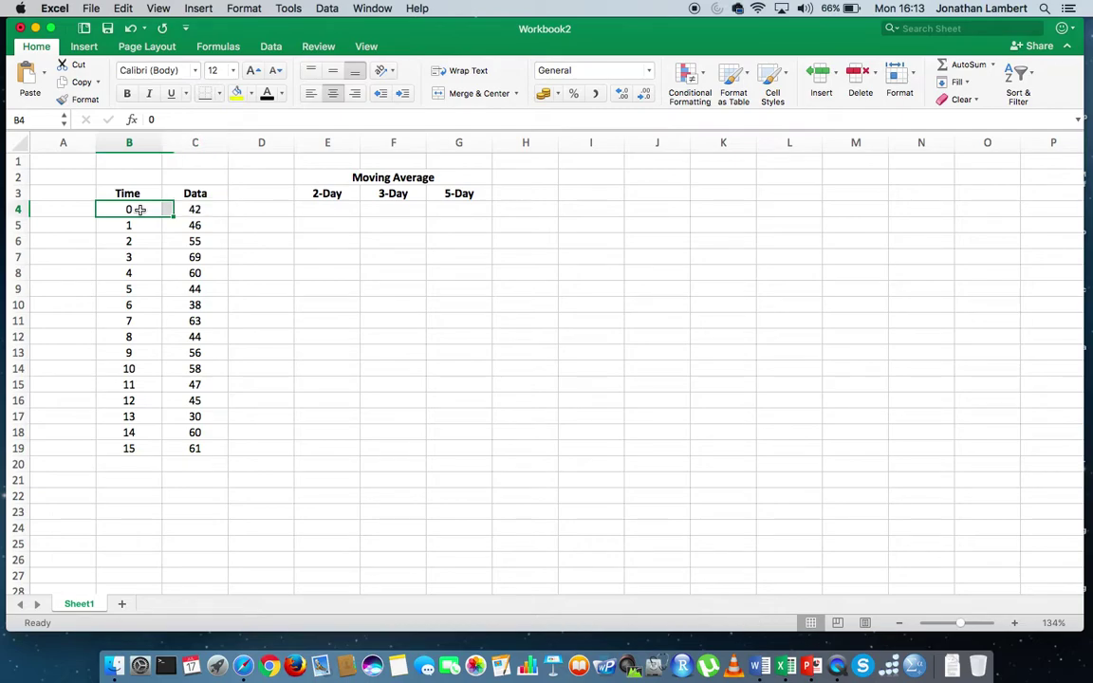
left_click(194, 224)
left_click(139, 225)
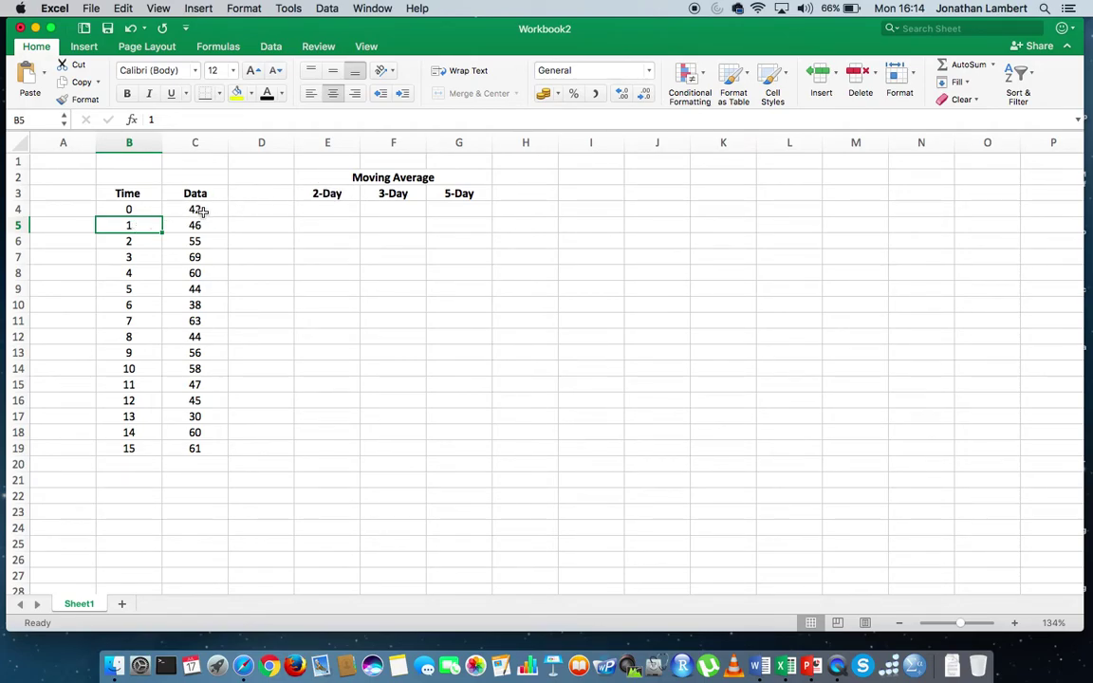
left_click_drag(203, 209, 204, 227)
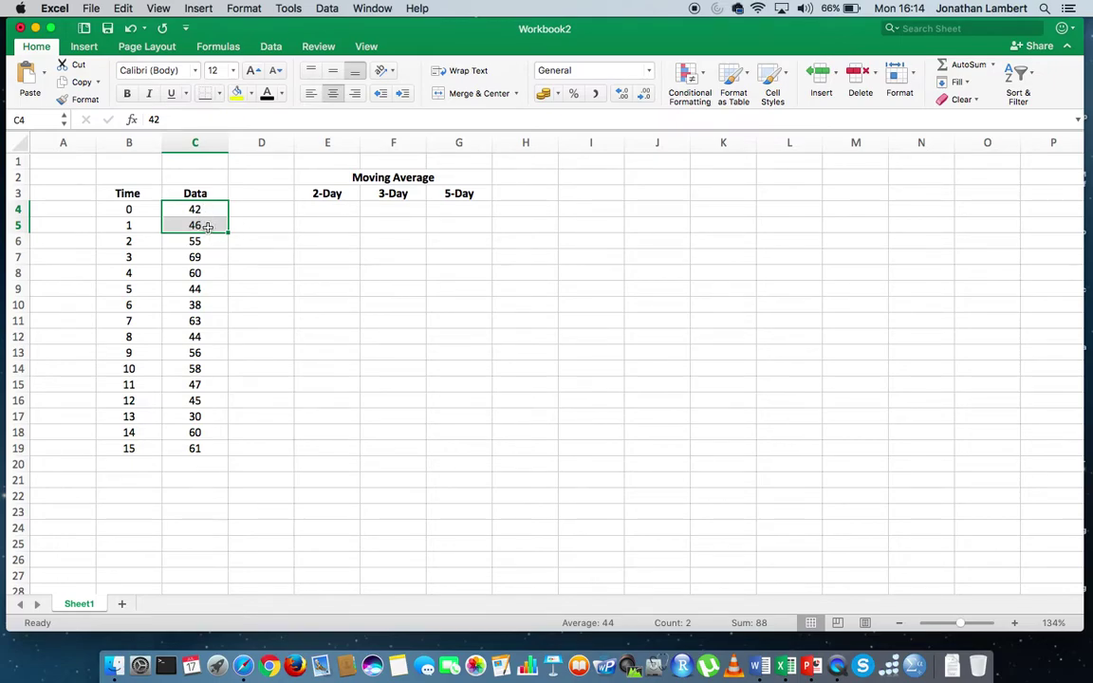
left_click_drag(207, 226, 208, 243)
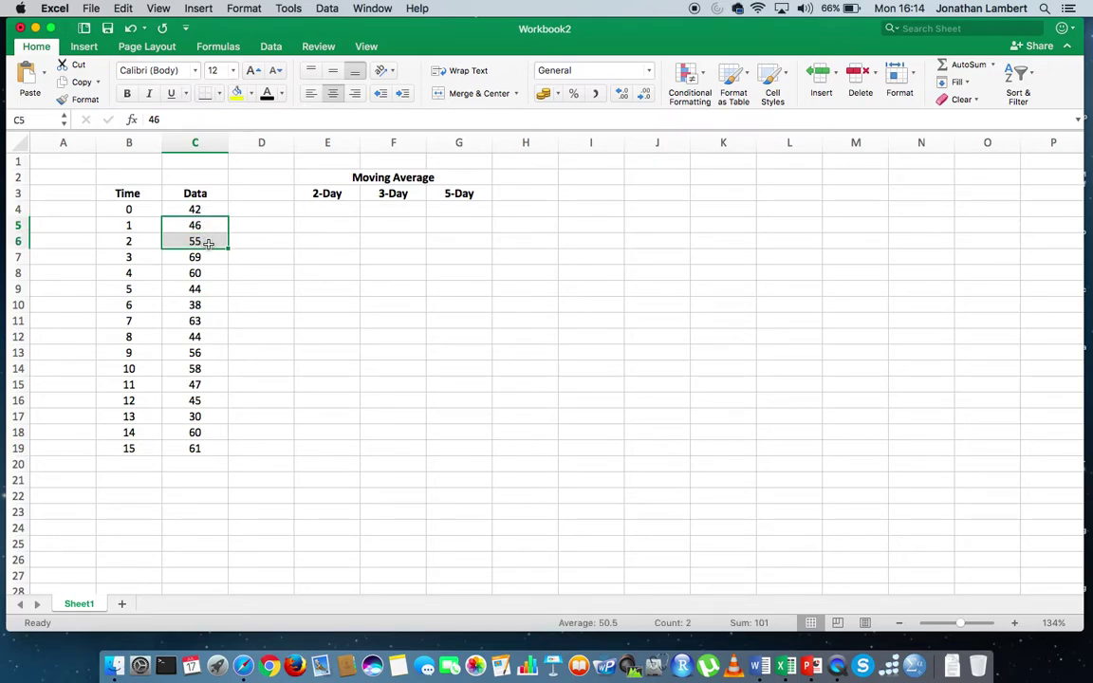
left_click_drag(205, 243, 205, 261)
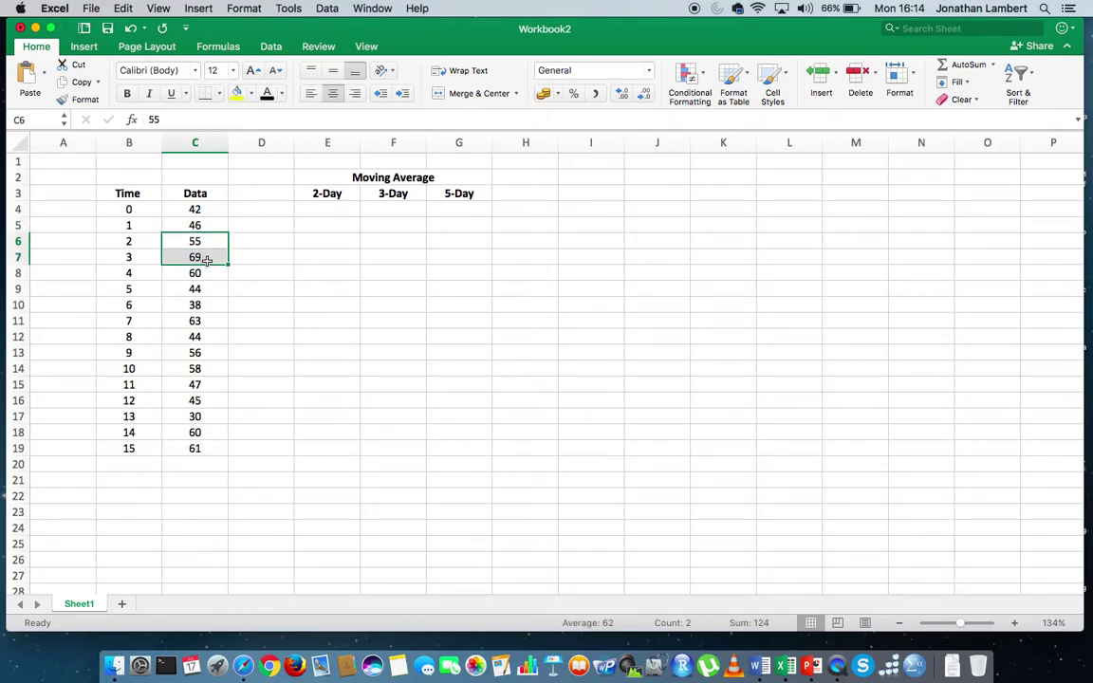
left_click(327, 212)
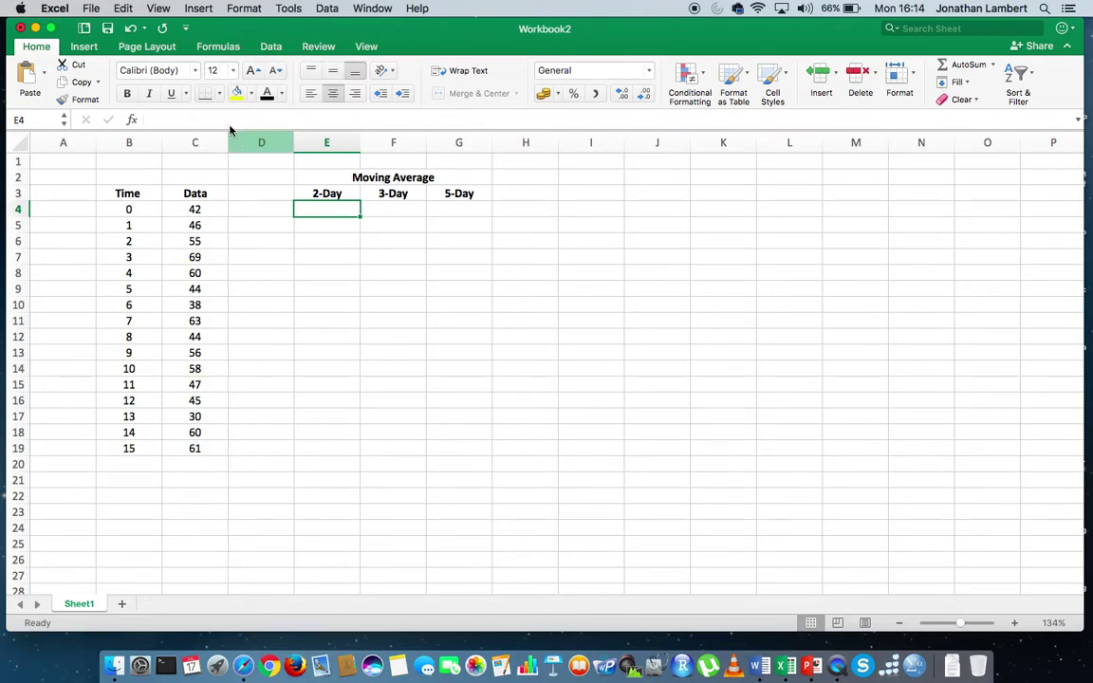
- Activate Mouse Locator in System Preferences, then close the preferences window
left_click(20, 9)
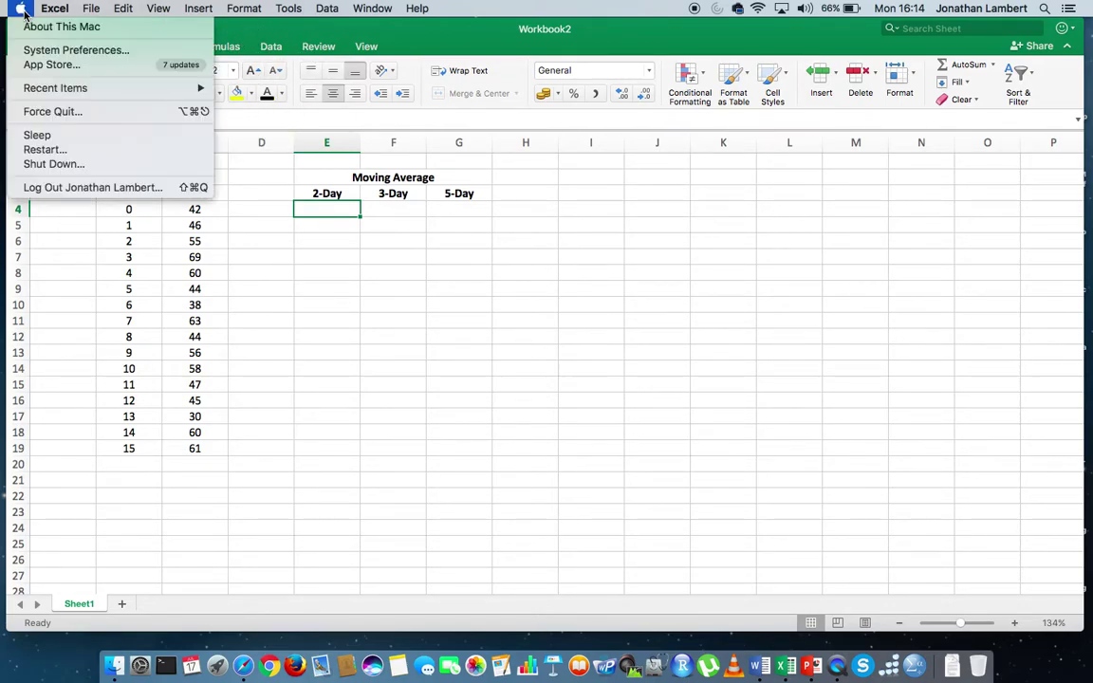
left_click(76, 50)
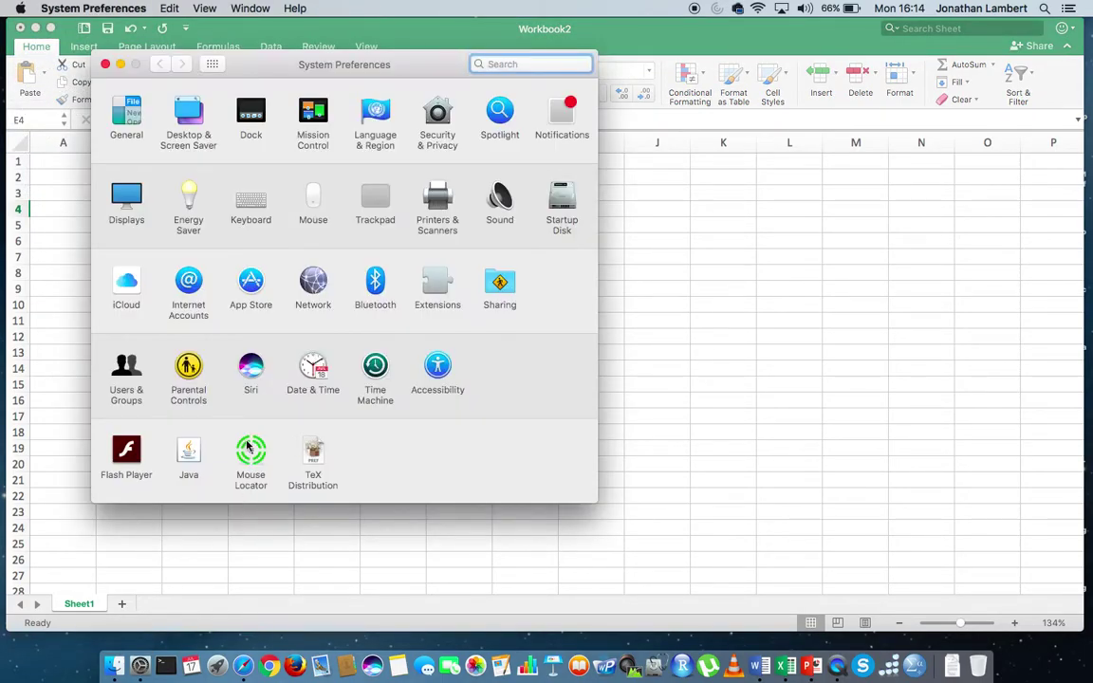
left_click(249, 448)
left_click(458, 156)
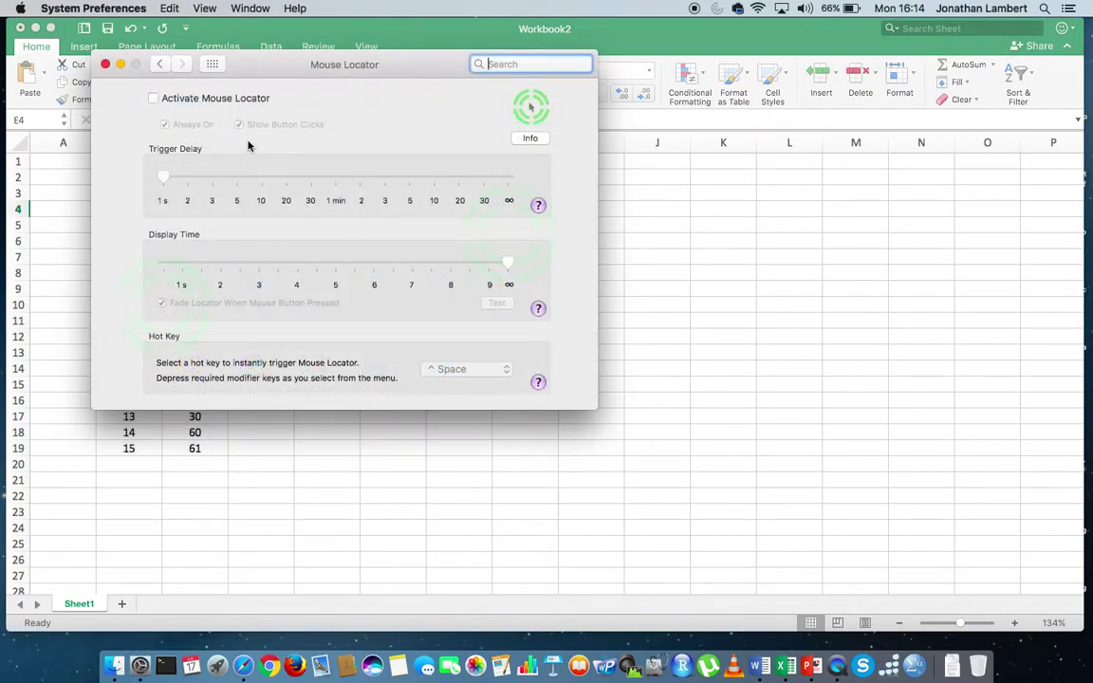
left_click(155, 99)
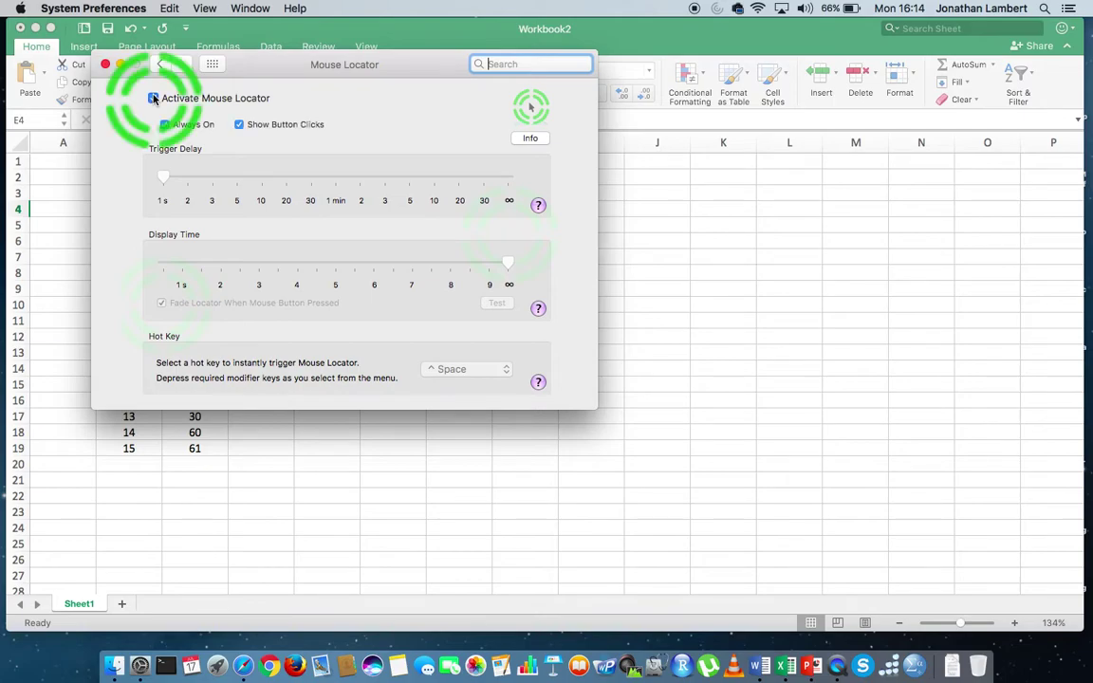
left_click(105, 64)
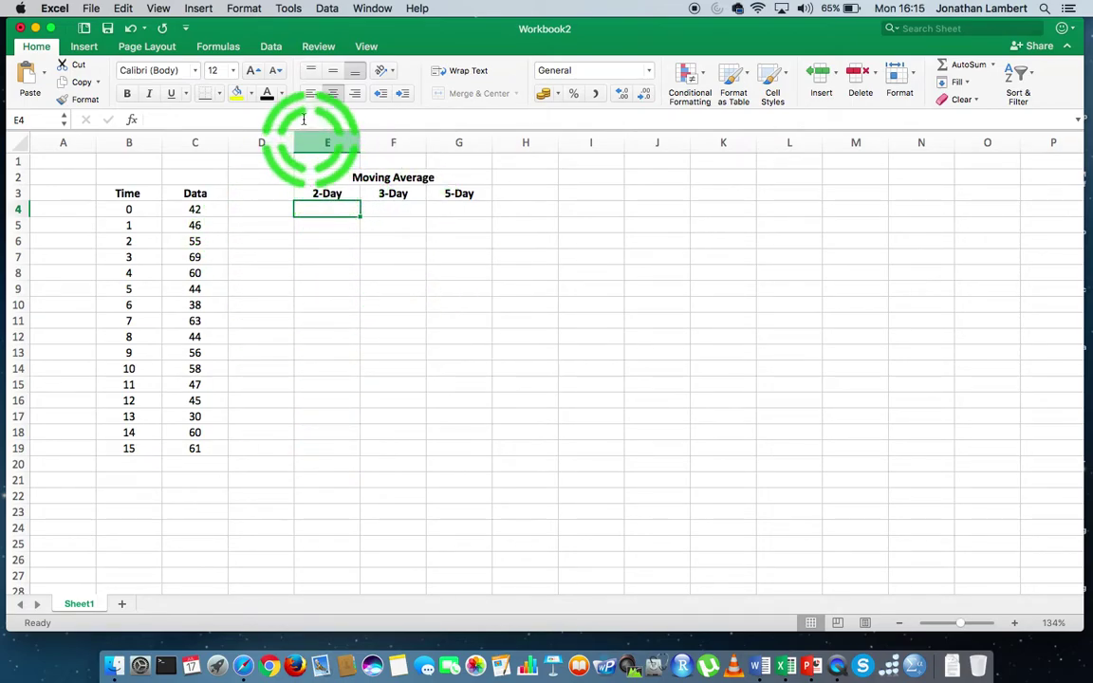
- From the Data tab's Data Analysis list, pick Moving Average and confirm
left_click(271, 47)
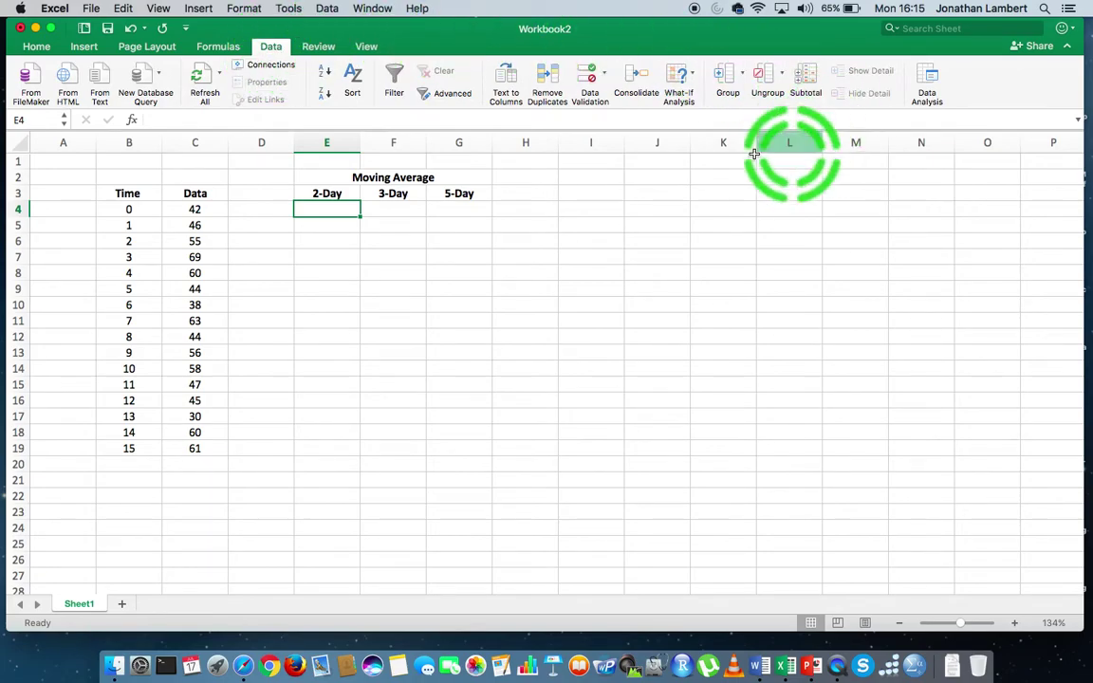
left_click(927, 90)
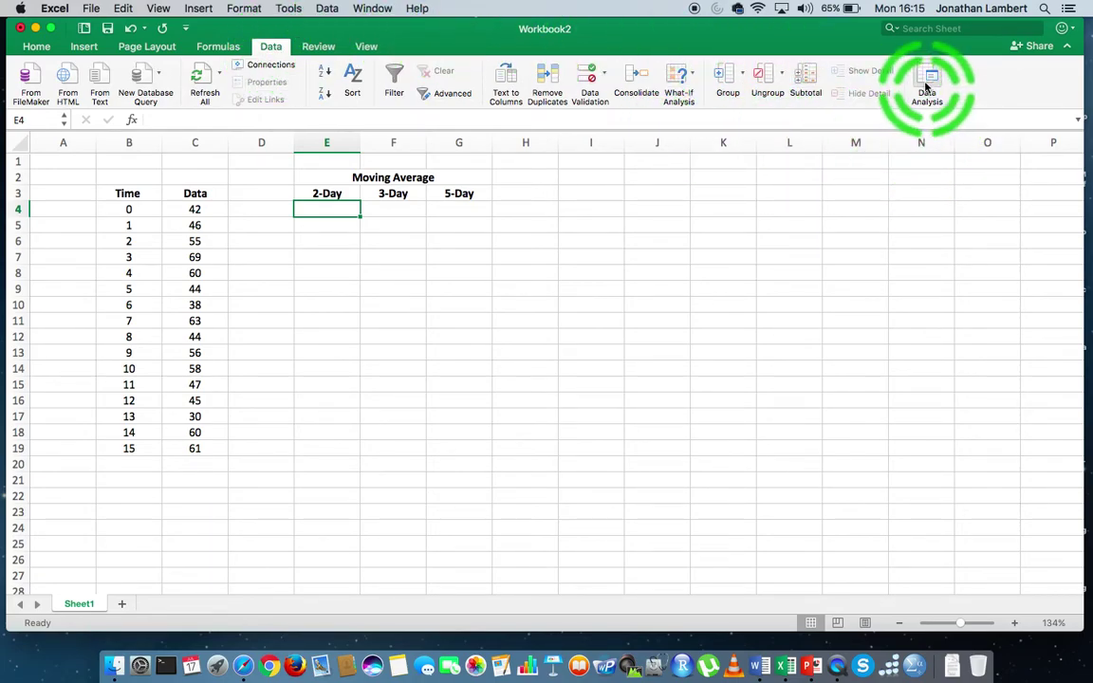
left_click_drag(595, 145, 758, 100)
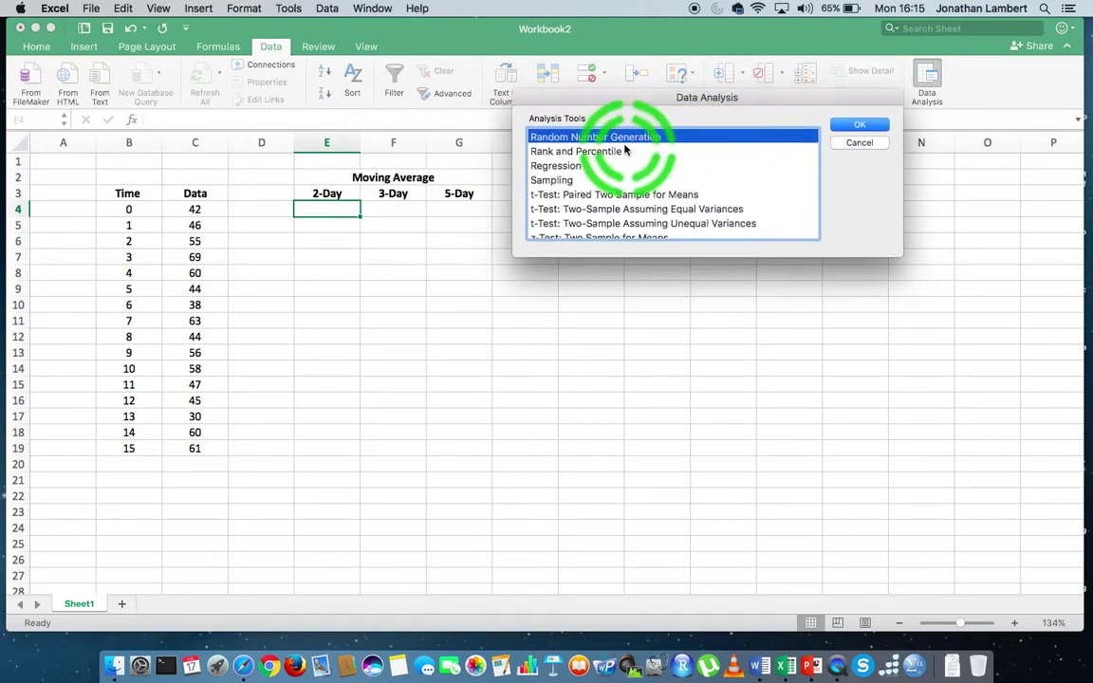
scroll(624, 151, "up", 5)
scroll(623, 152, "up", 3)
scroll(623, 151, "down", 7)
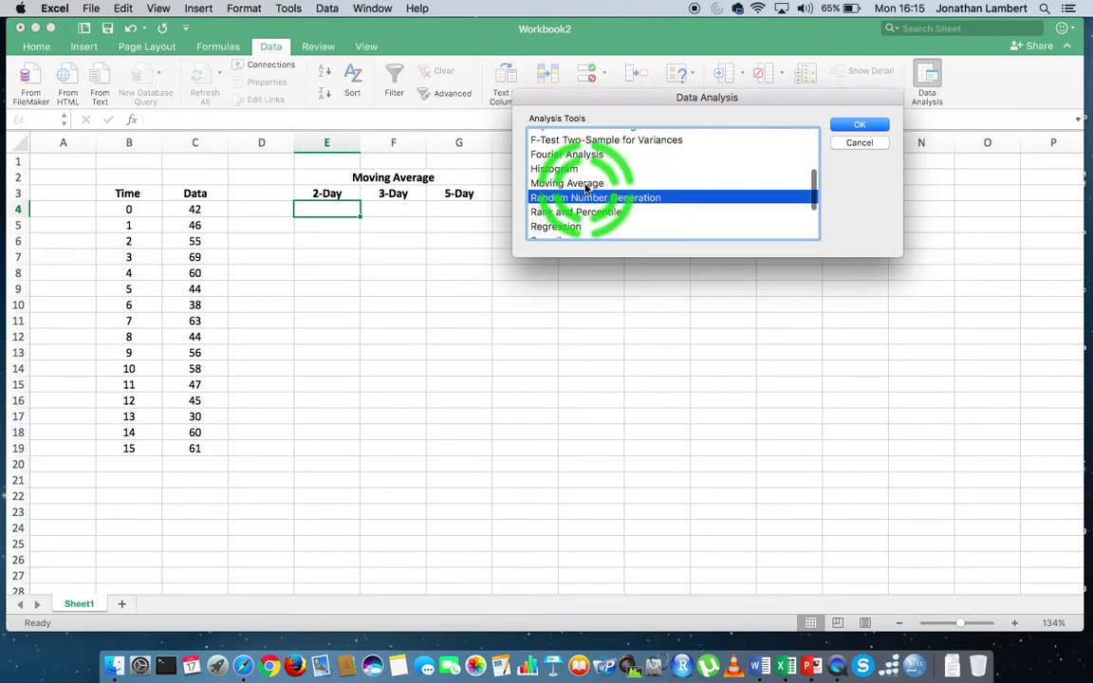
left_click(595, 183)
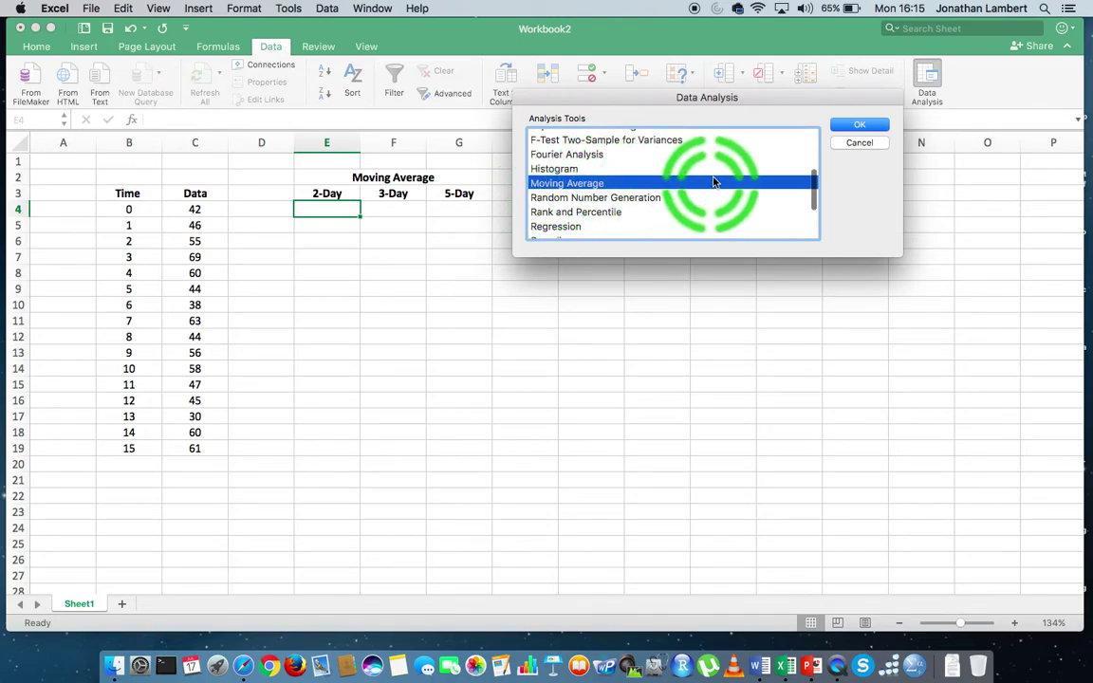
left_click(856, 130)
- Run Moving Average on C4:C19 with interval 2, outputting to E4
left_click_drag(541, 130, 639, 109)
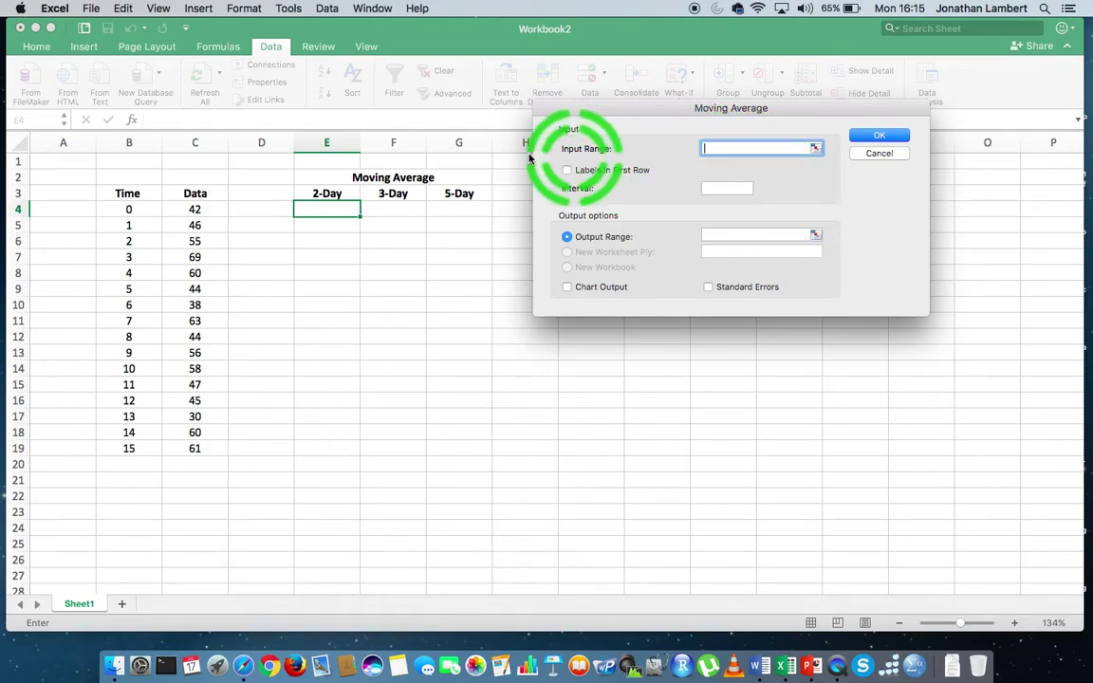
left_click_drag(196, 207, 196, 448)
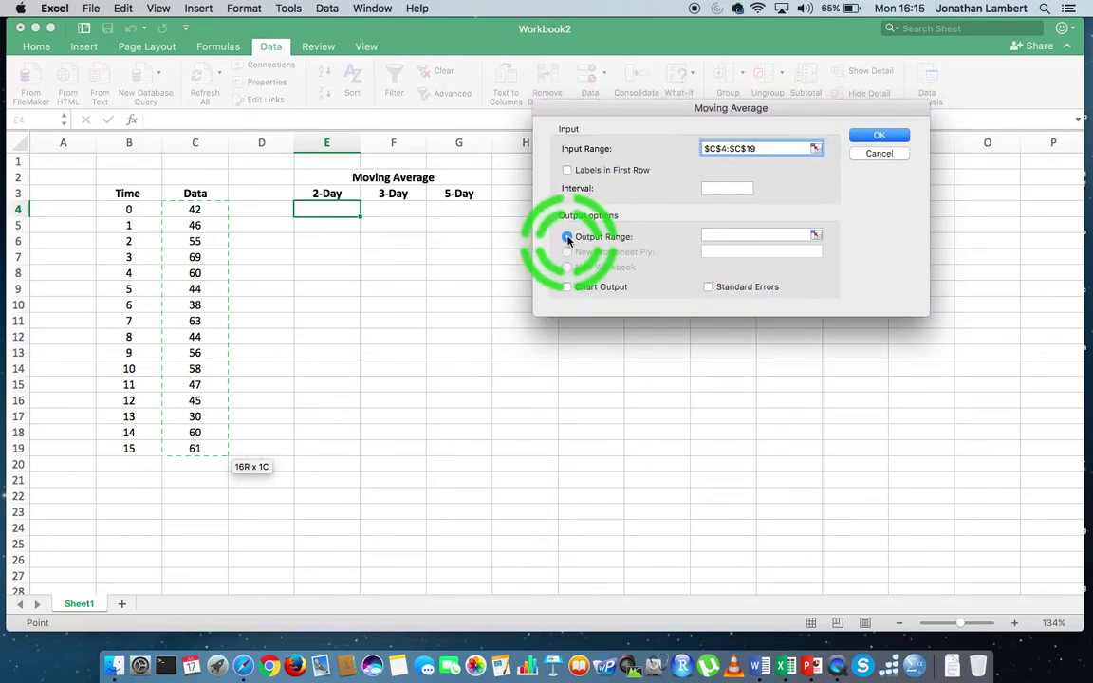
left_click(732, 234)
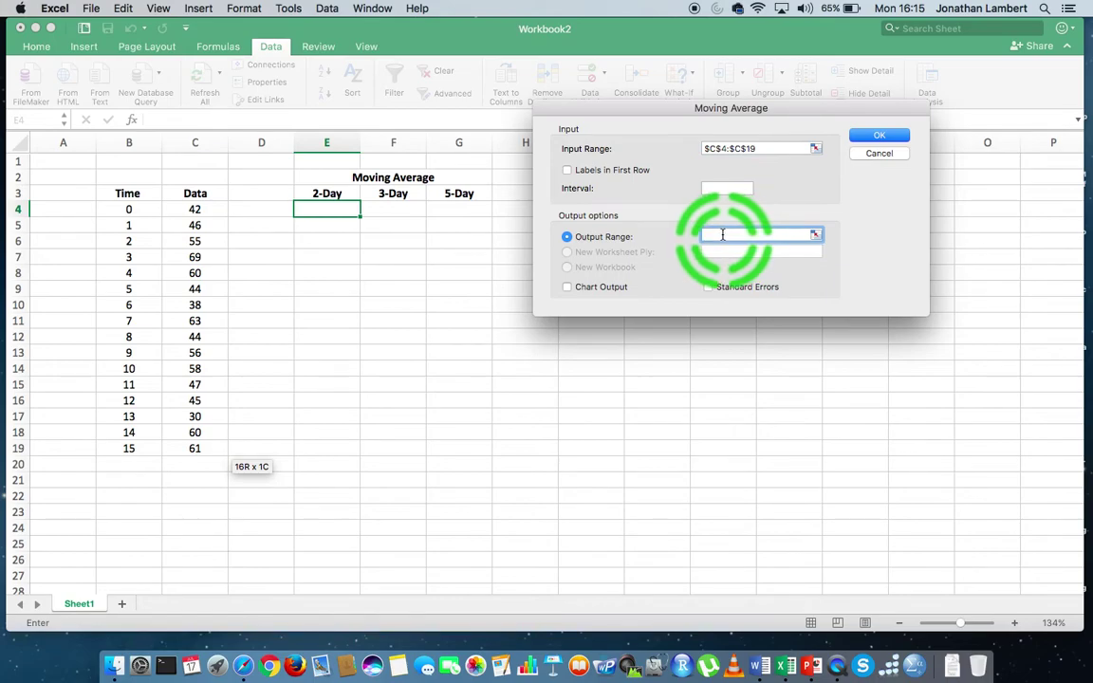
left_click(337, 209)
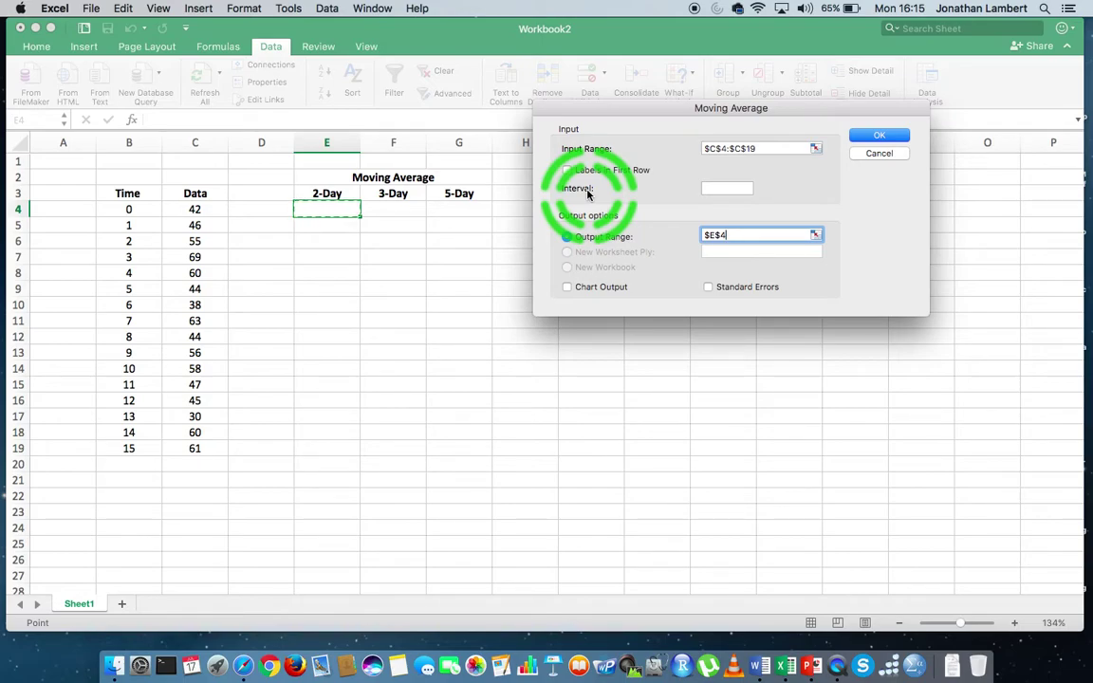
left_click(714, 188)
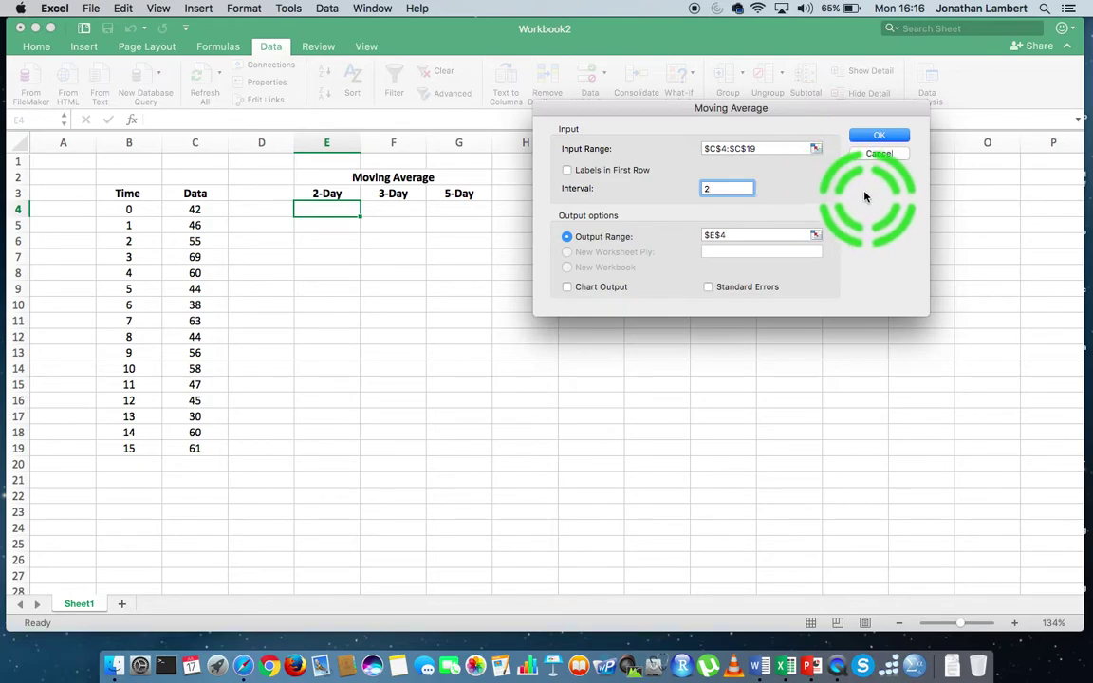
left_click(881, 136)
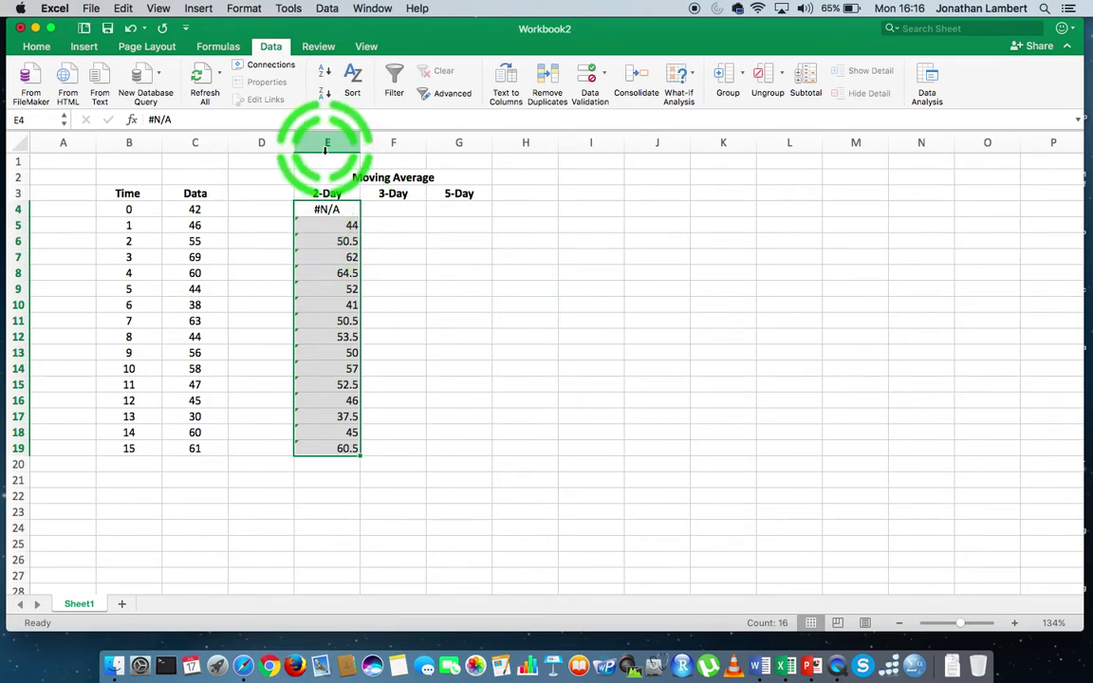
left_click(327, 224)
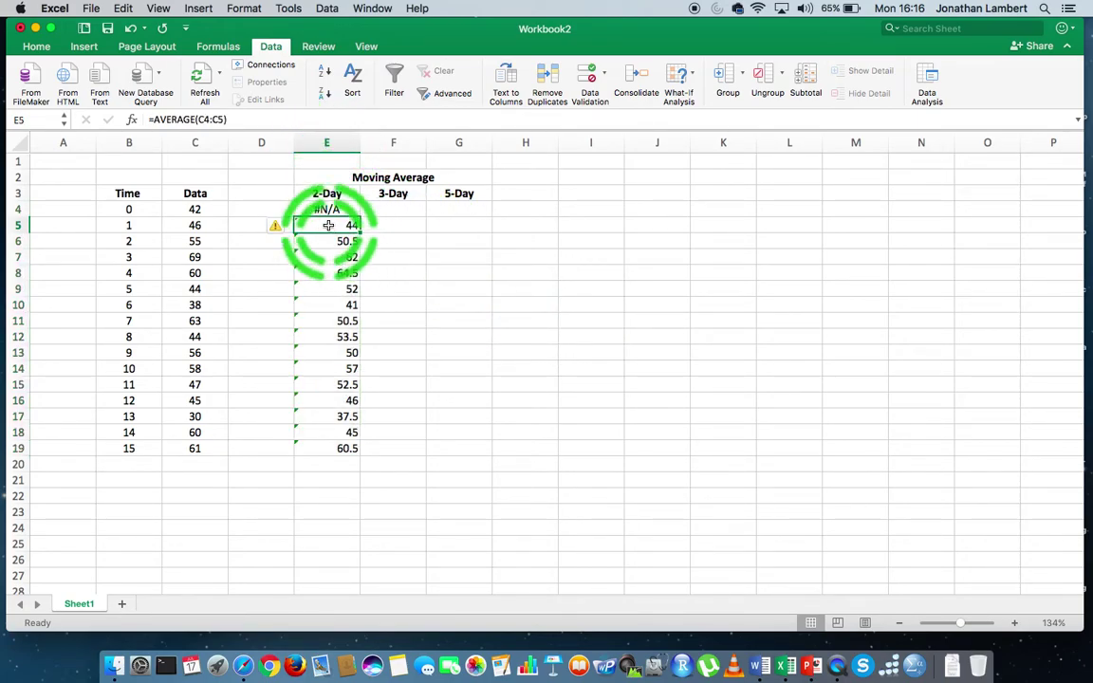
left_click(202, 221)
left_click(204, 213, "shift")
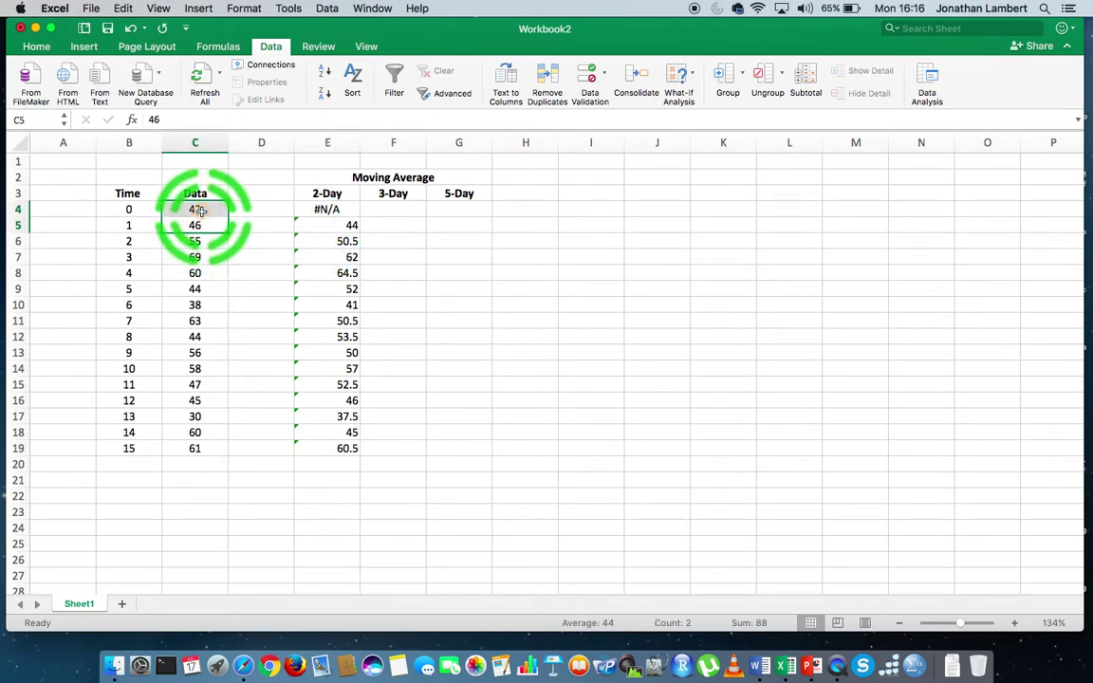
left_click(321, 242)
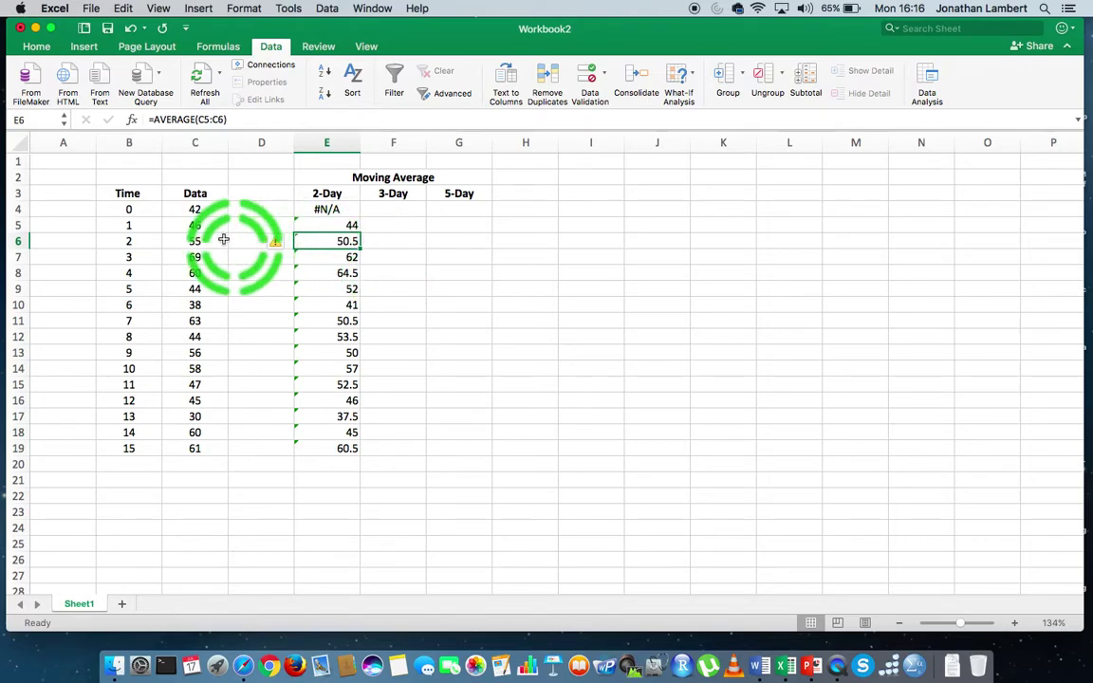
left_click_drag(223, 240, 195, 226)
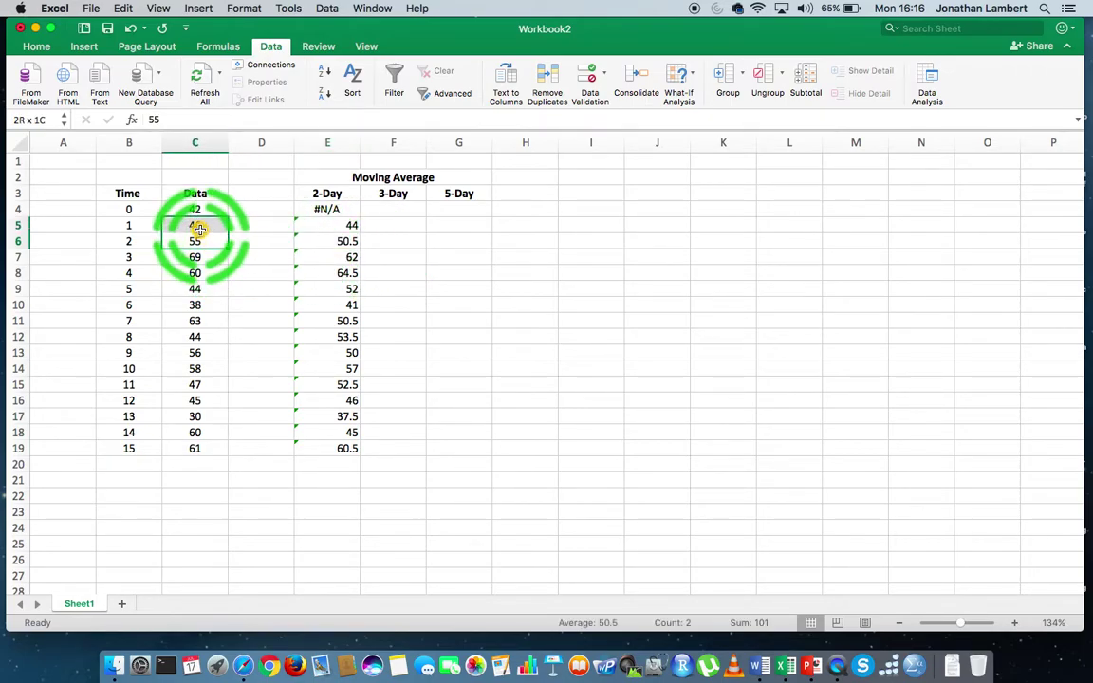
left_click(337, 257)
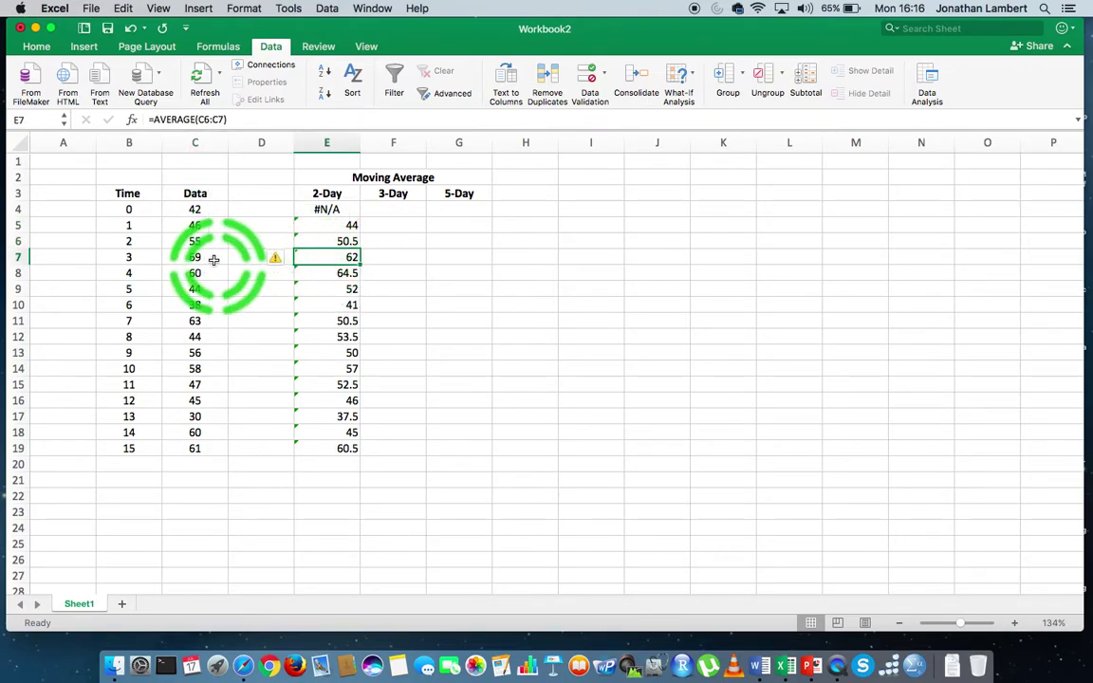
left_click_drag(213, 258, 204, 242)
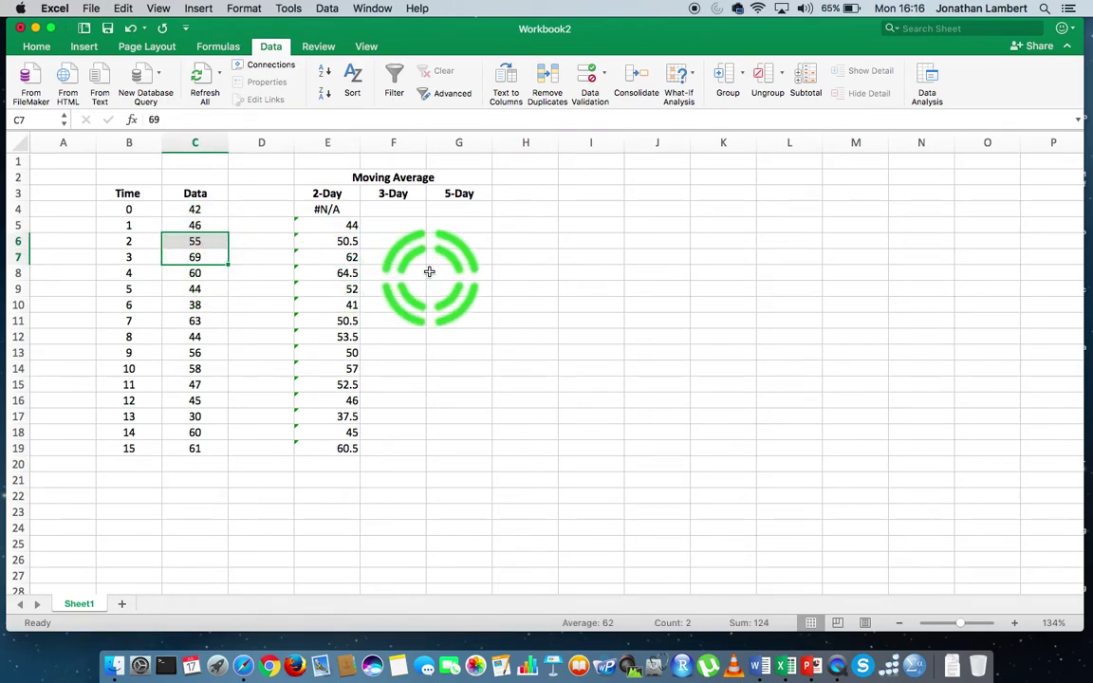
left_click(484, 224)
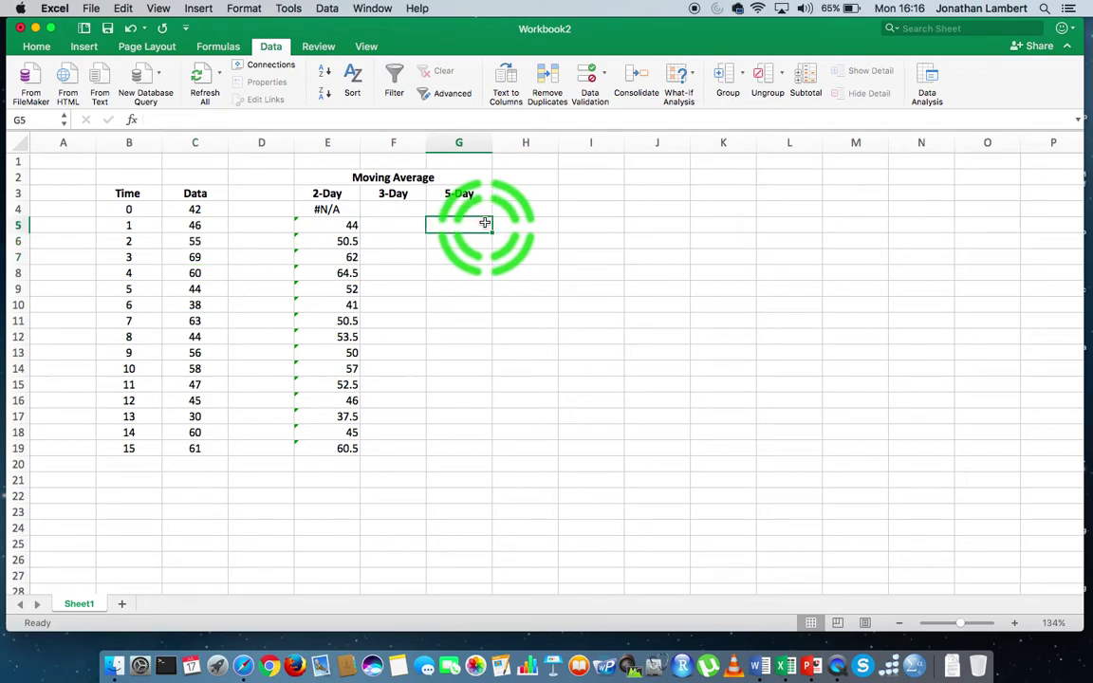
left_click(349, 226)
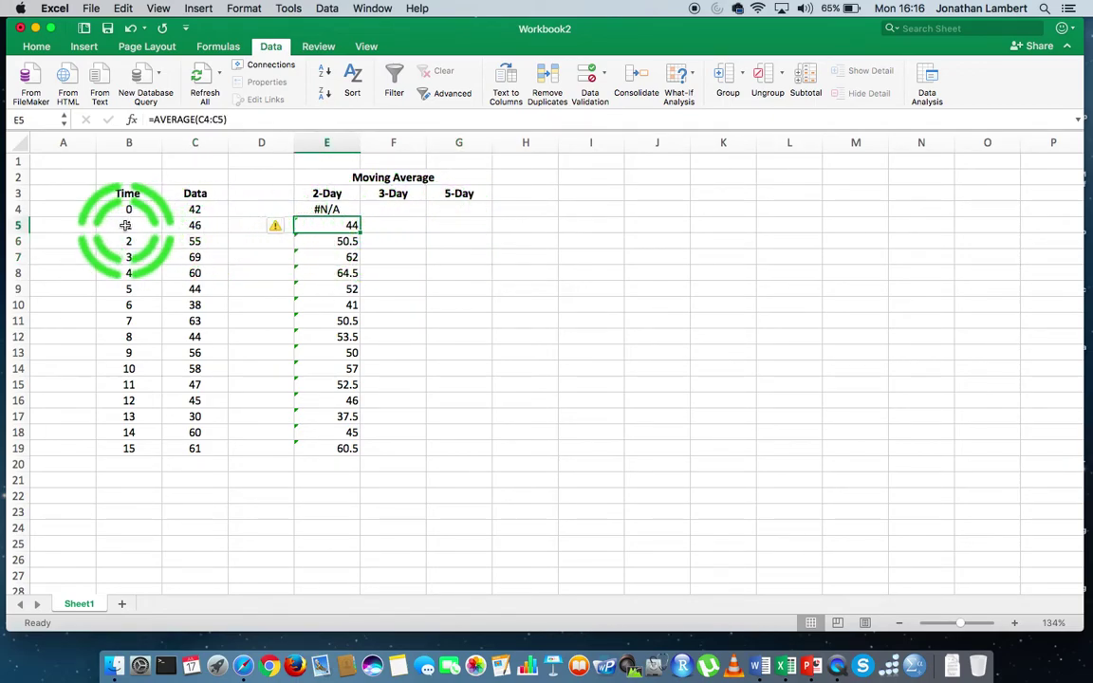
left_click(124, 225)
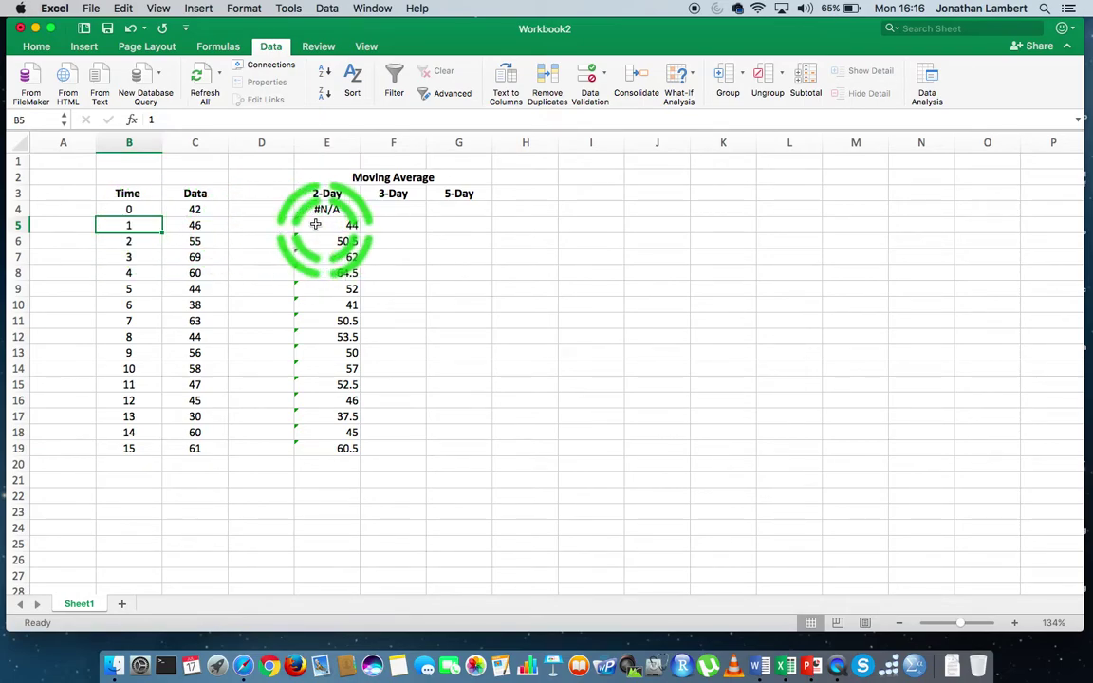
left_click(201, 225)
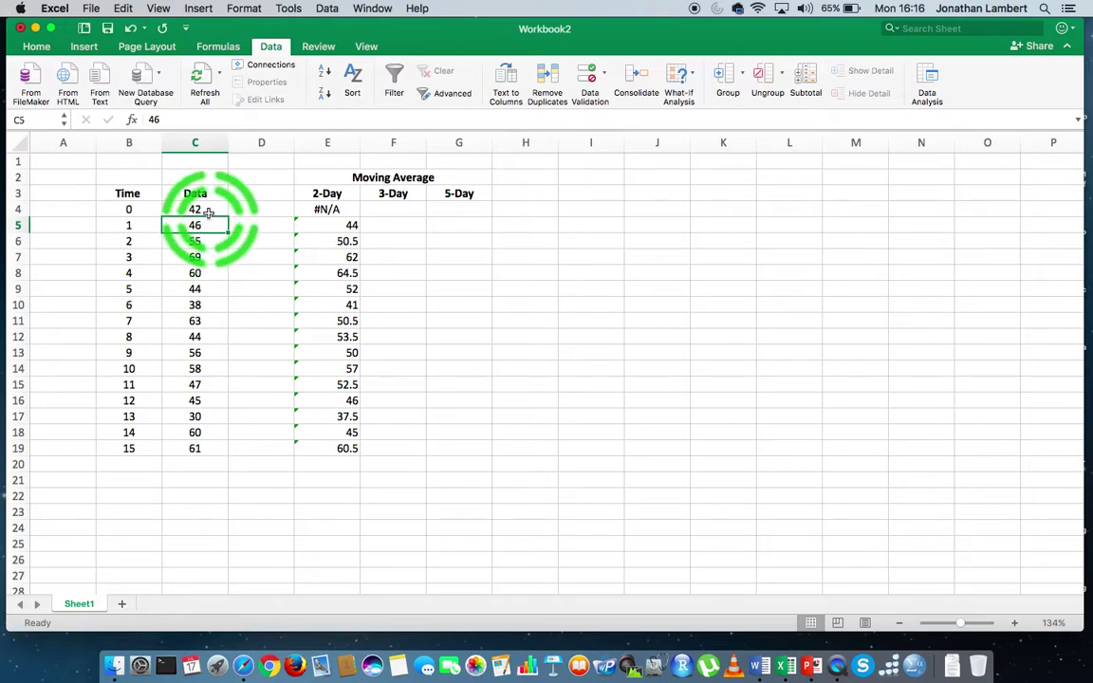
left_click(206, 210)
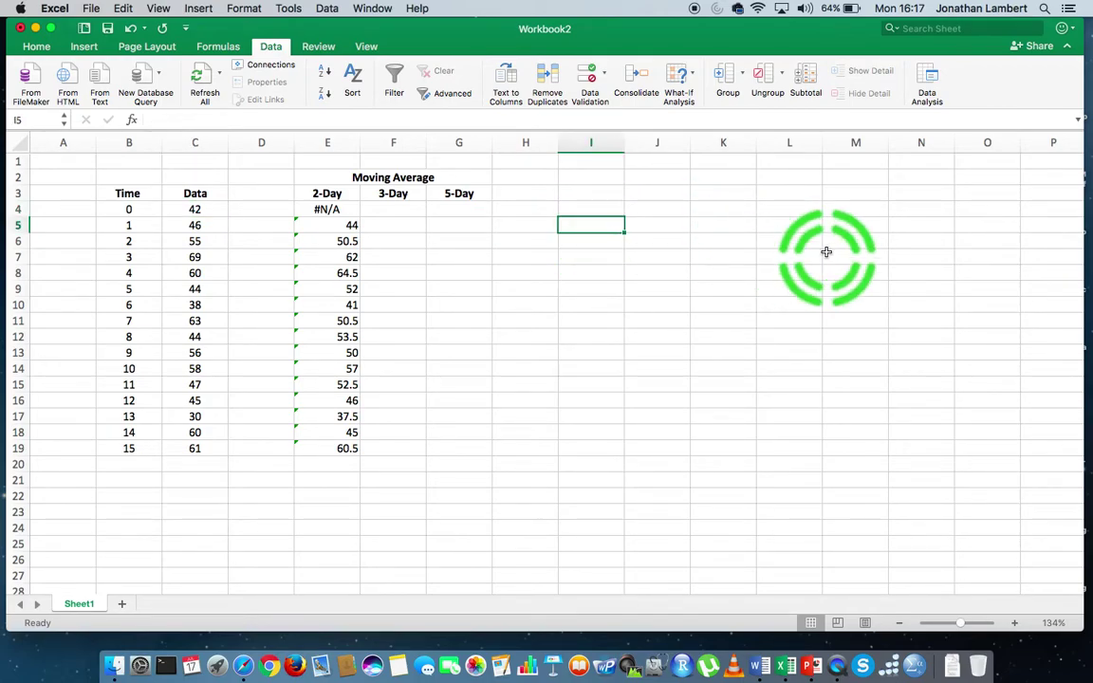
- Enter =AVERAGE(C4:C5) as the check formula, giving 44
type("av")
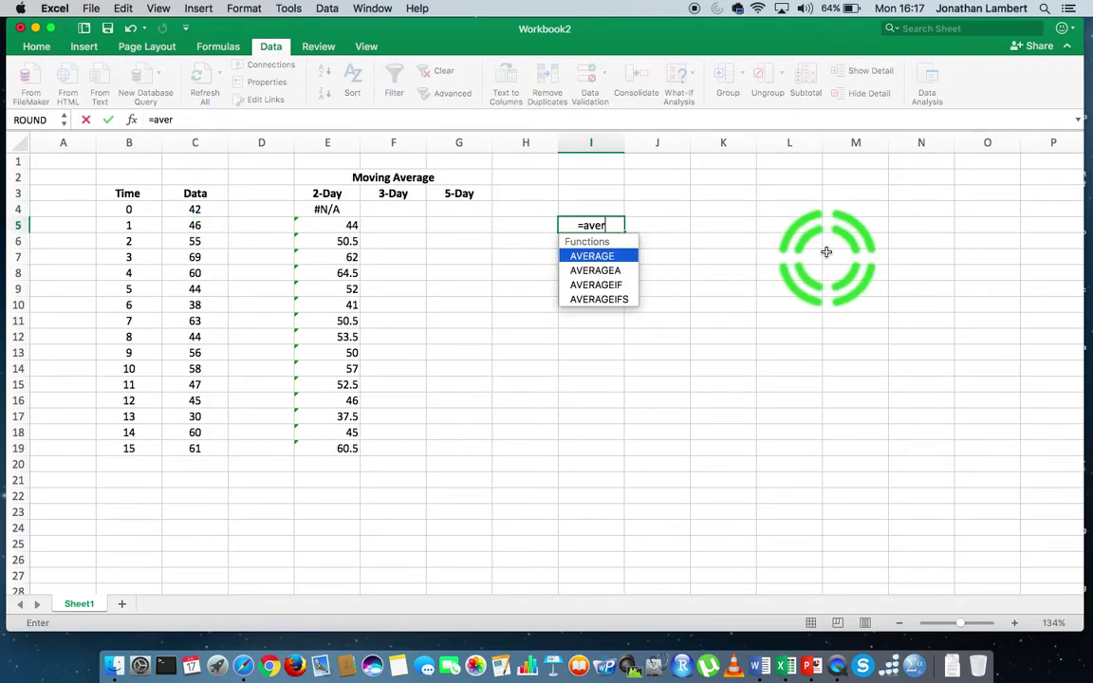
type("er")
key("Tab")
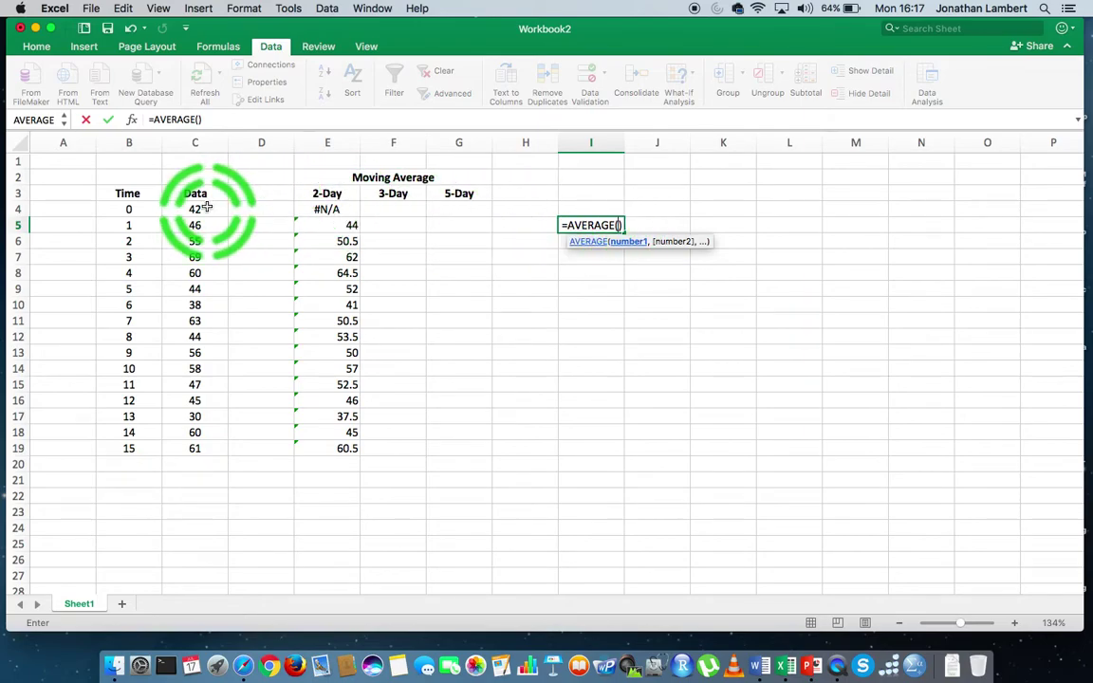
left_click_drag(206, 207, 206, 225)
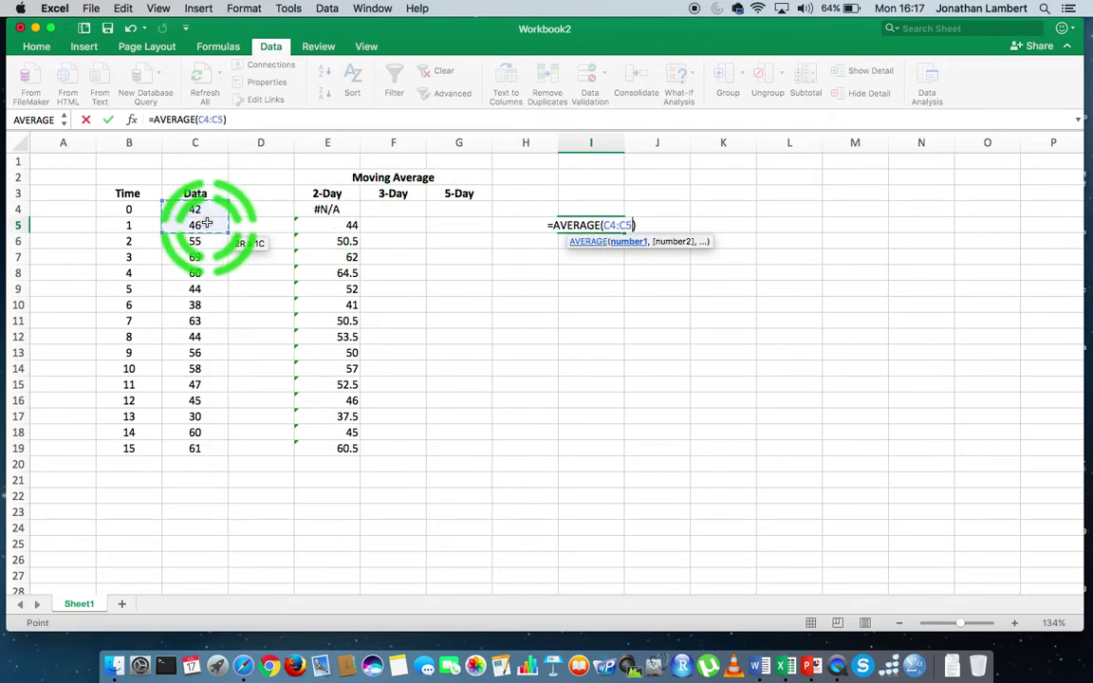
key("Return")
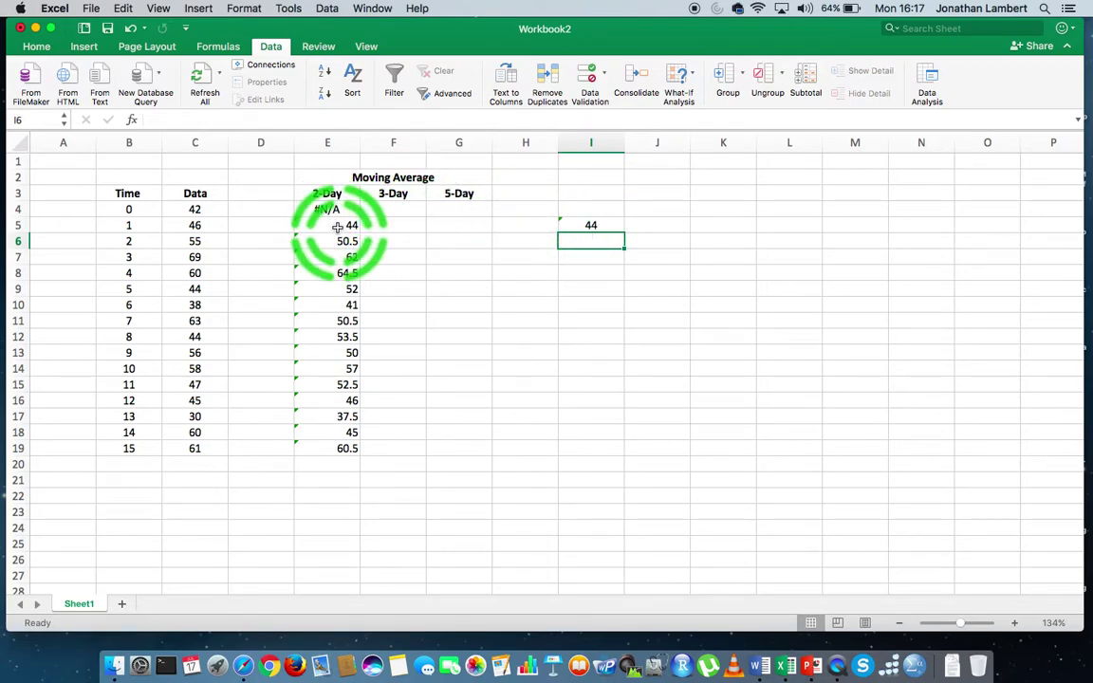
left_click_drag(215, 224, 209, 209)
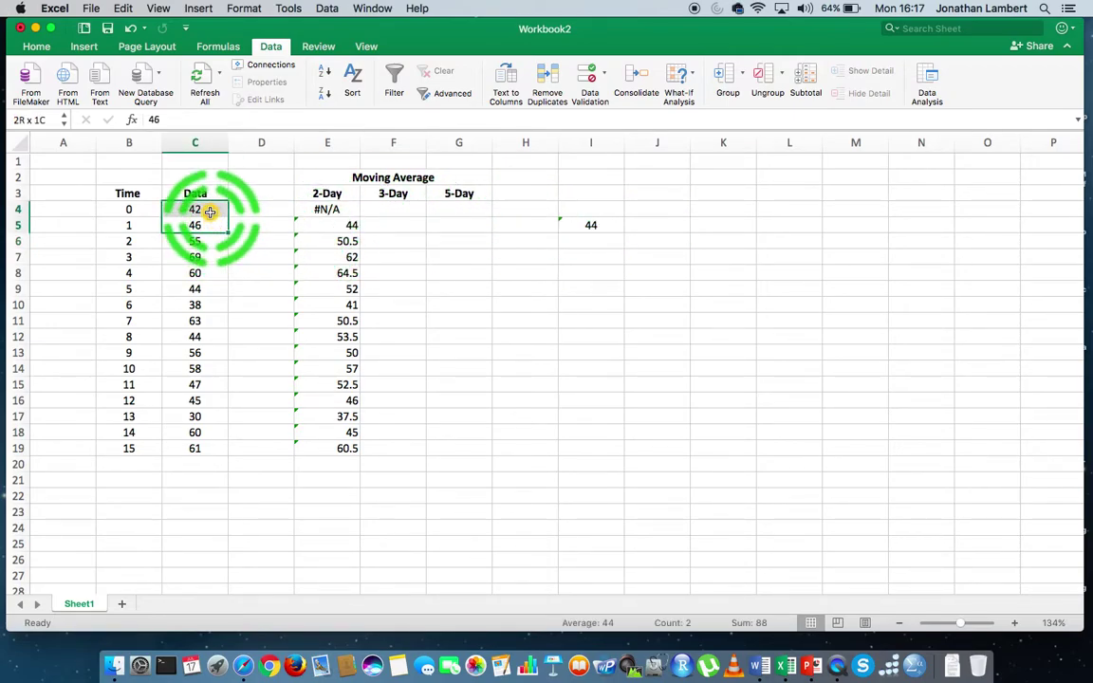
- Fill the check formula from I5 down to I19
left_click(592, 225)
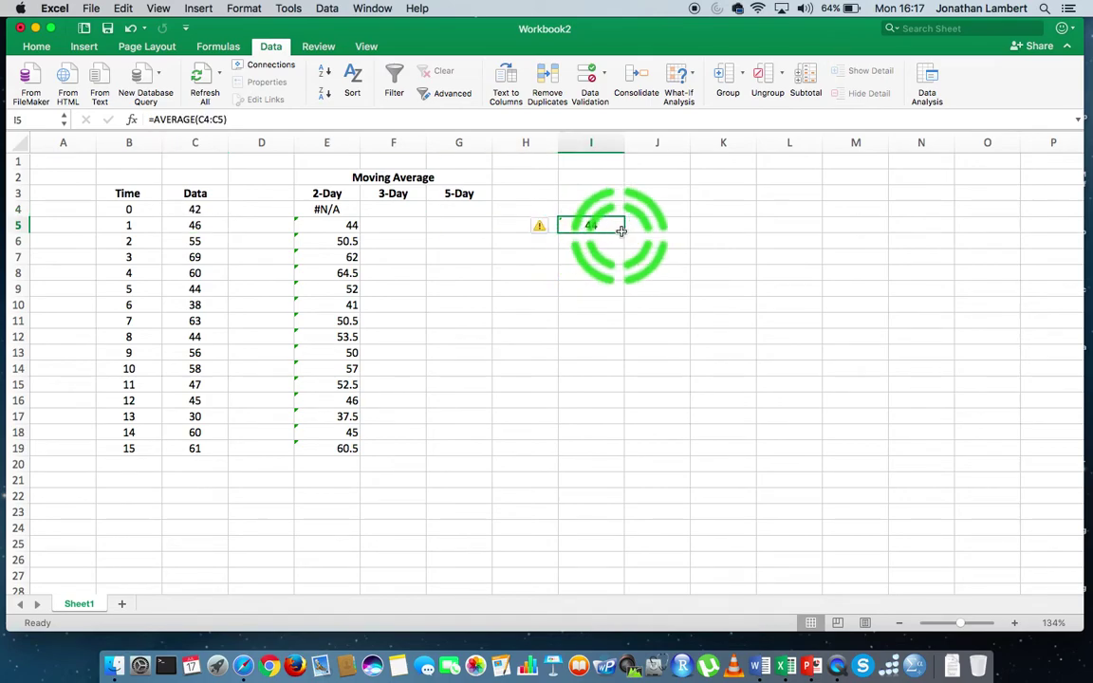
left_click_drag(624, 231, 624, 451)
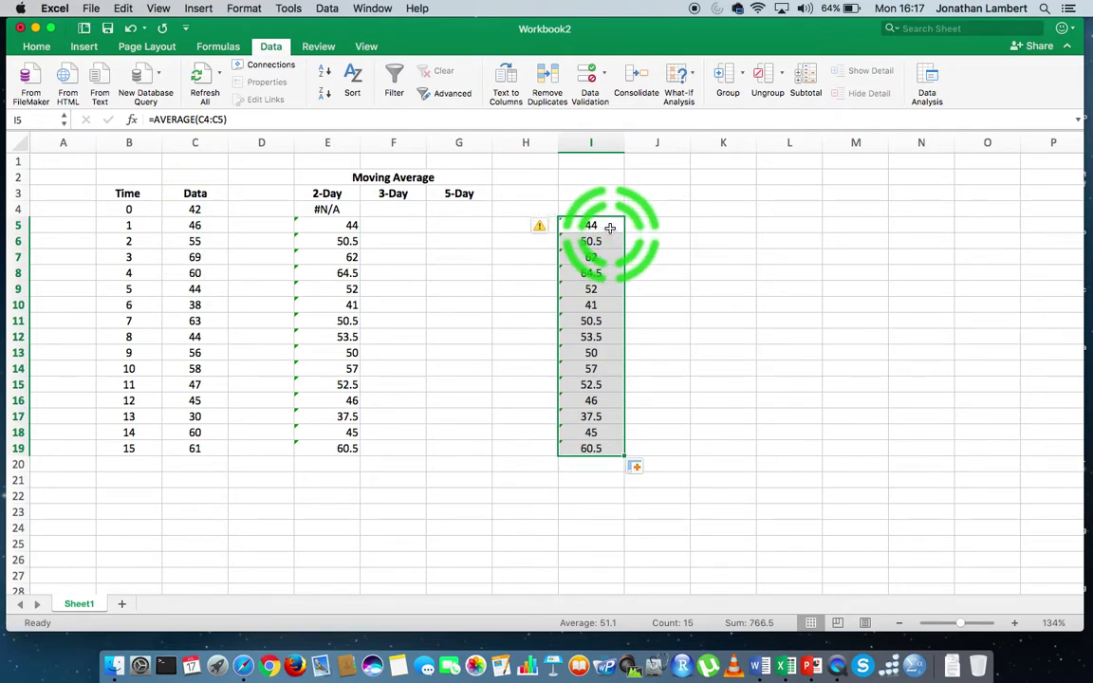
left_click(743, 224)
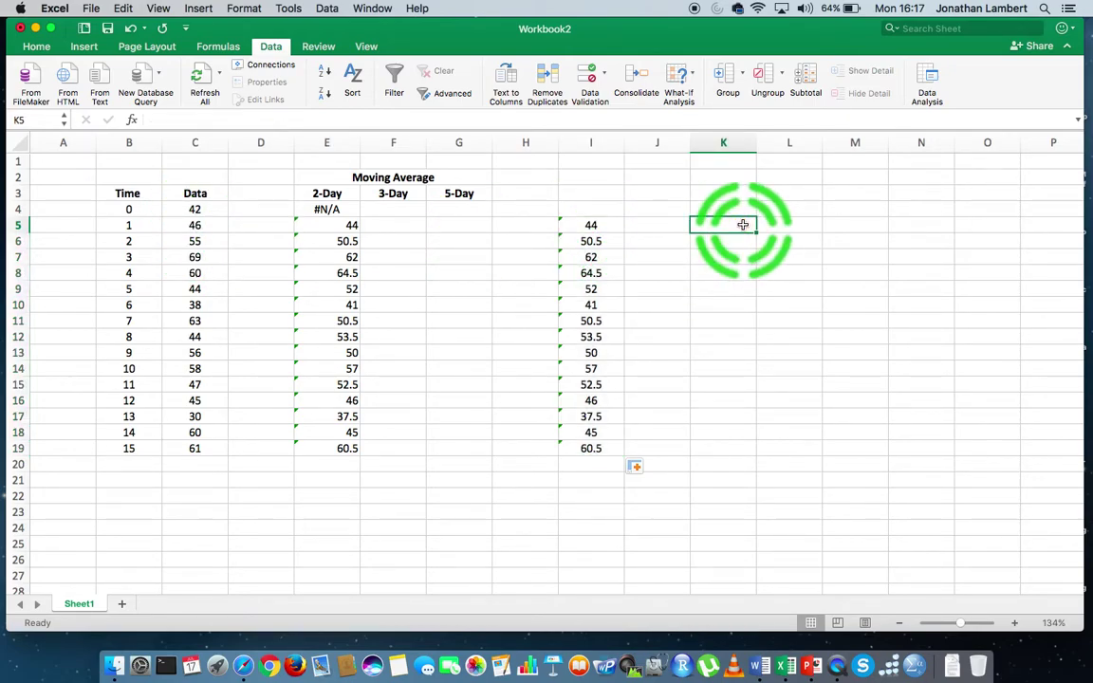
left_click(402, 211)
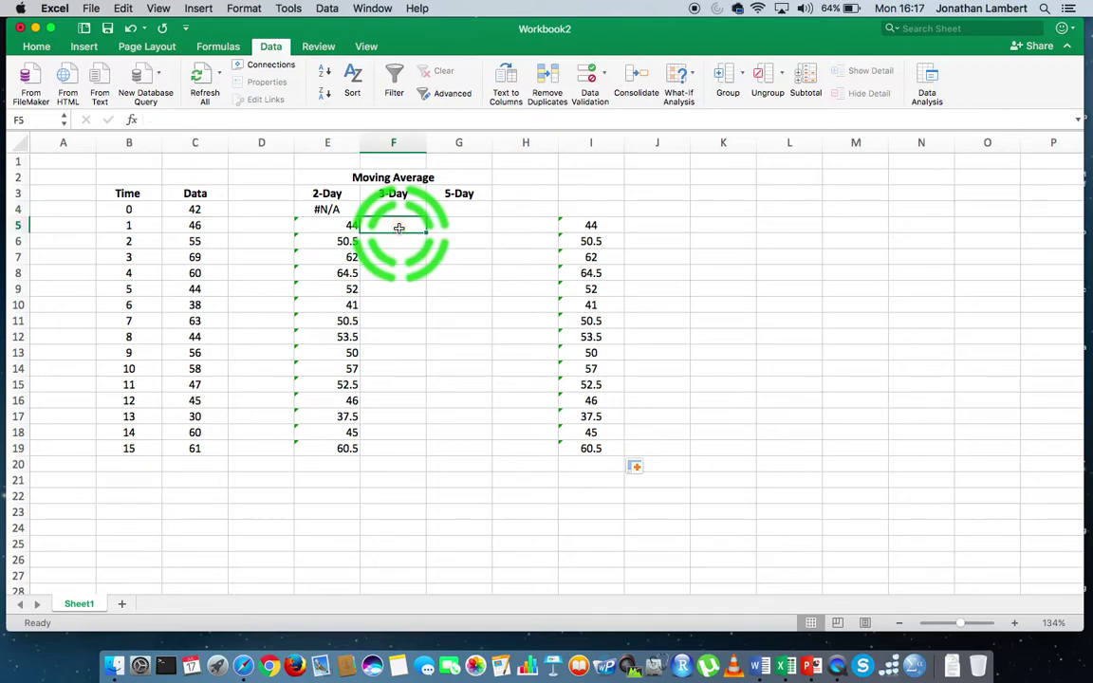
left_click_drag(194, 219, 193, 205)
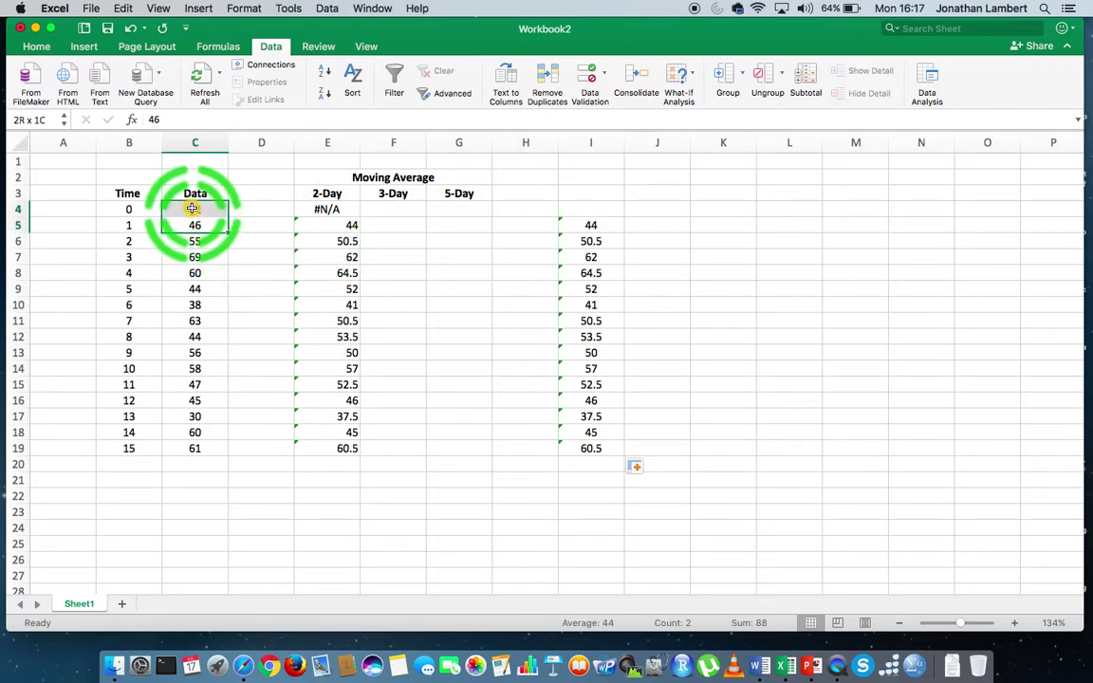
left_click(387, 240)
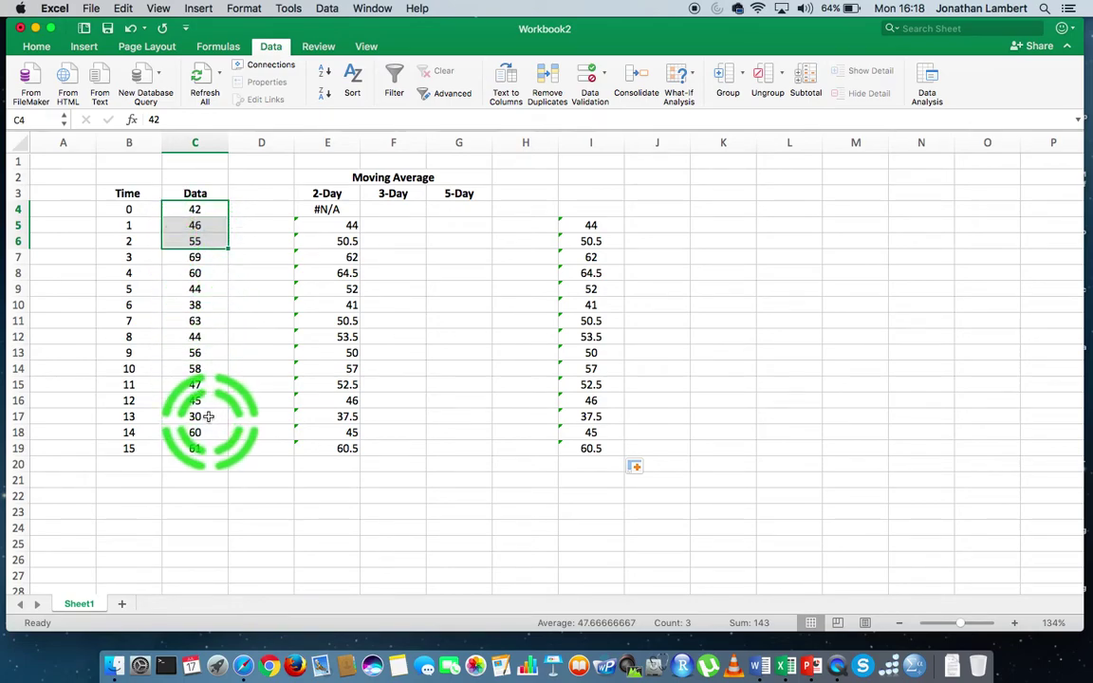
left_click(133, 256)
left_click_drag(205, 255, 207, 230)
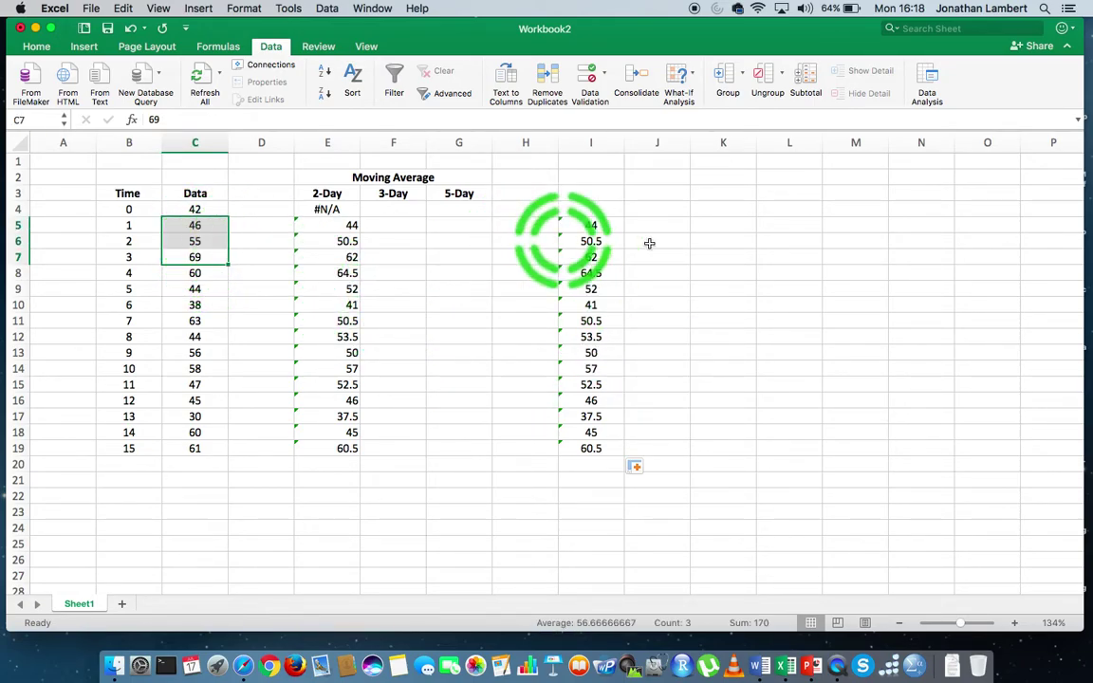
left_click(736, 229)
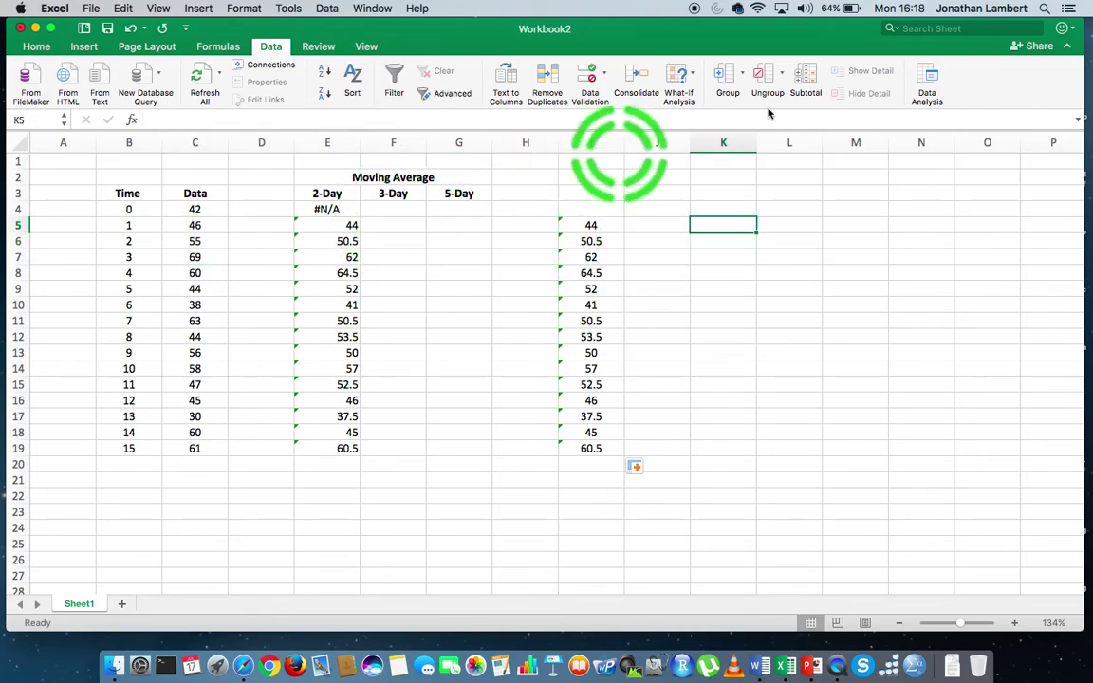
left_click(933, 85)
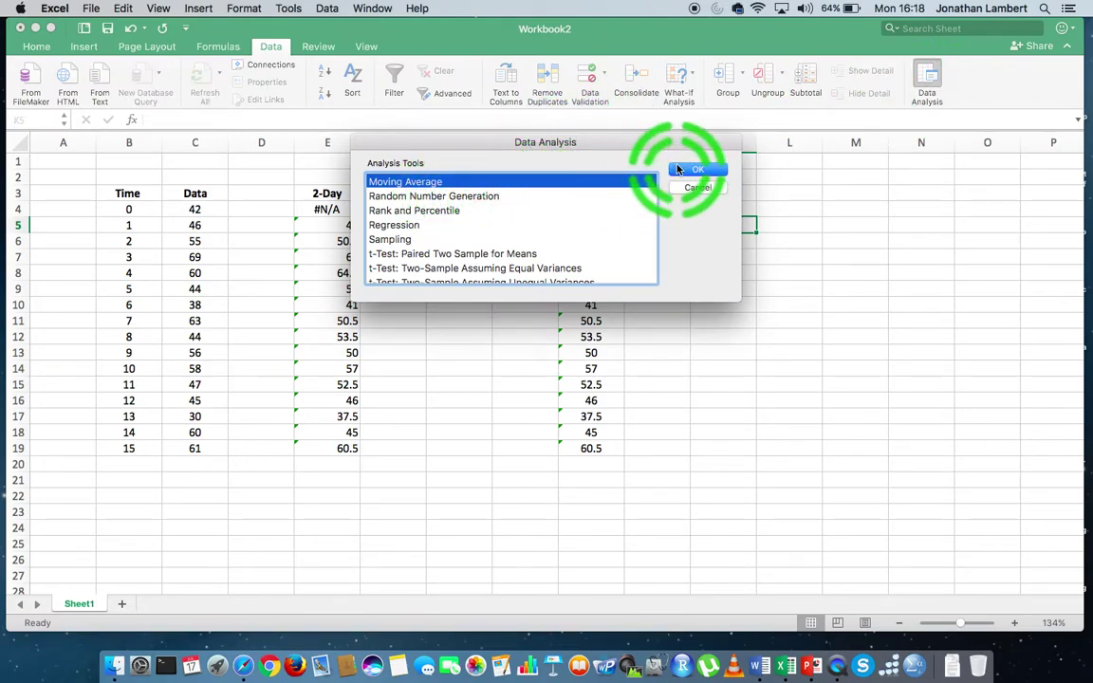
- Run Moving Average on C4:C19 with interval 3 into F4, then check the first result against C4:C6
left_click(687, 170)
left_click_drag(578, 128, 711, 91)
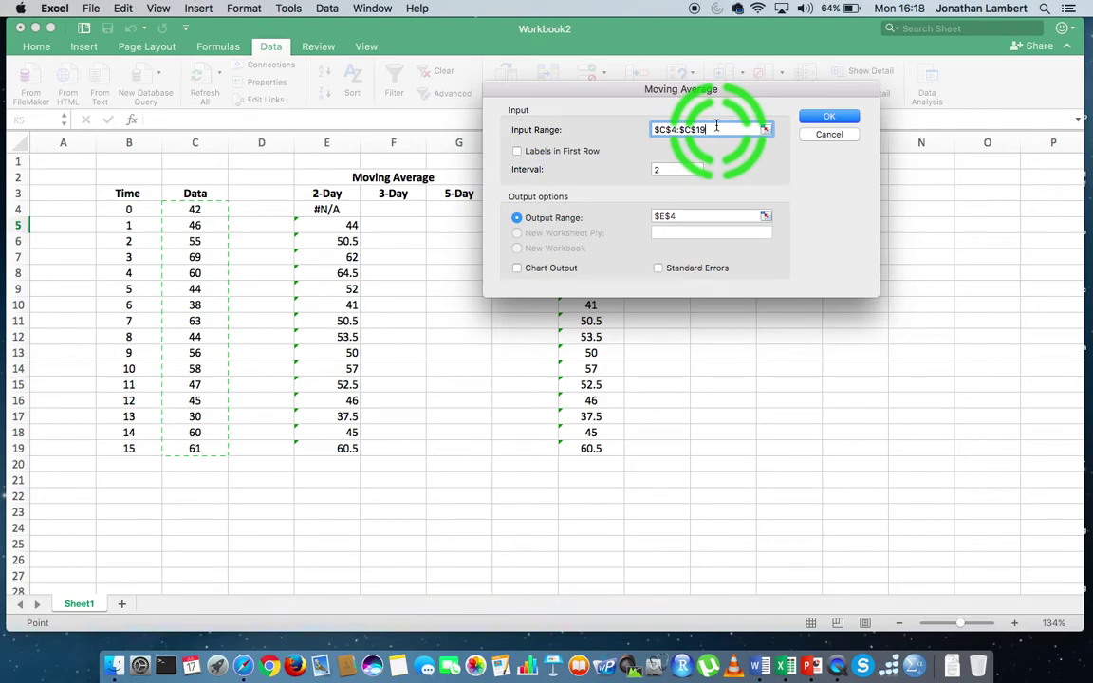
left_click_drag(196, 210, 207, 453)
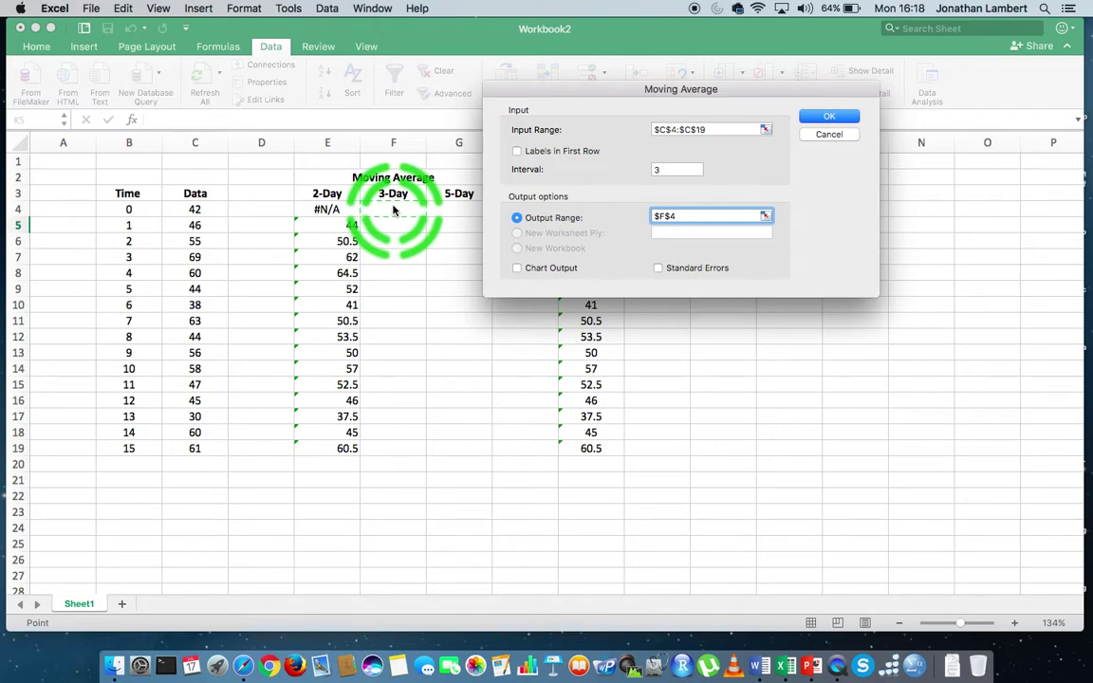
left_click(826, 117)
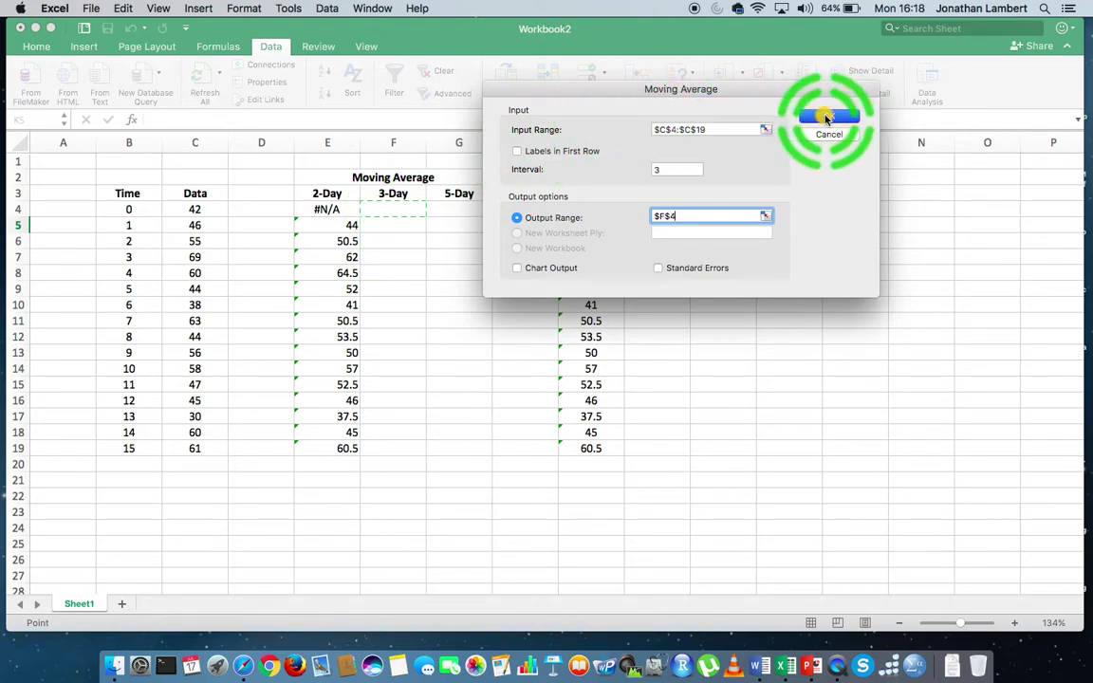
left_click(473, 225)
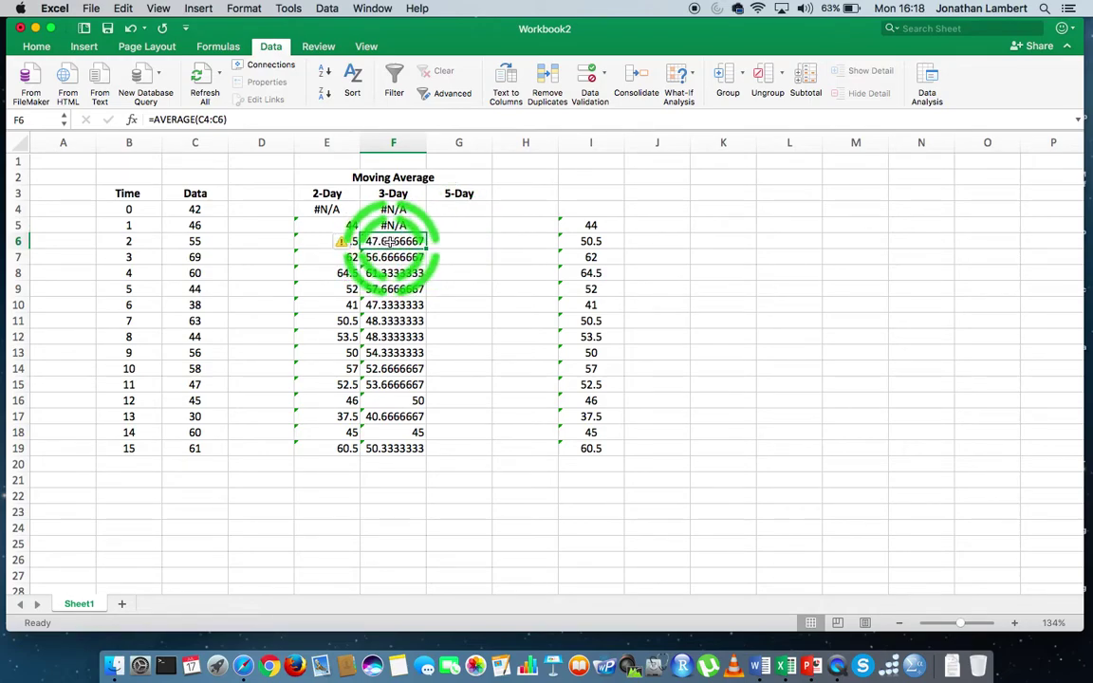
left_click_drag(210, 241, 206, 212)
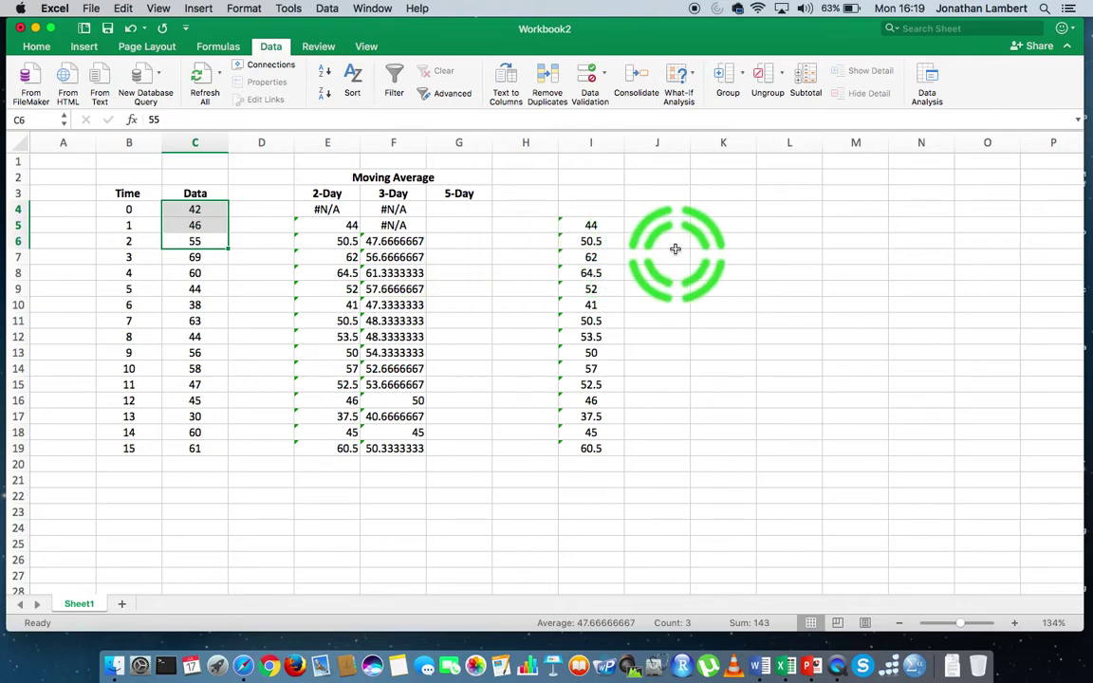
- Run Moving Average on C4:C19 with interval 5, outputting to G4
left_click(928, 87)
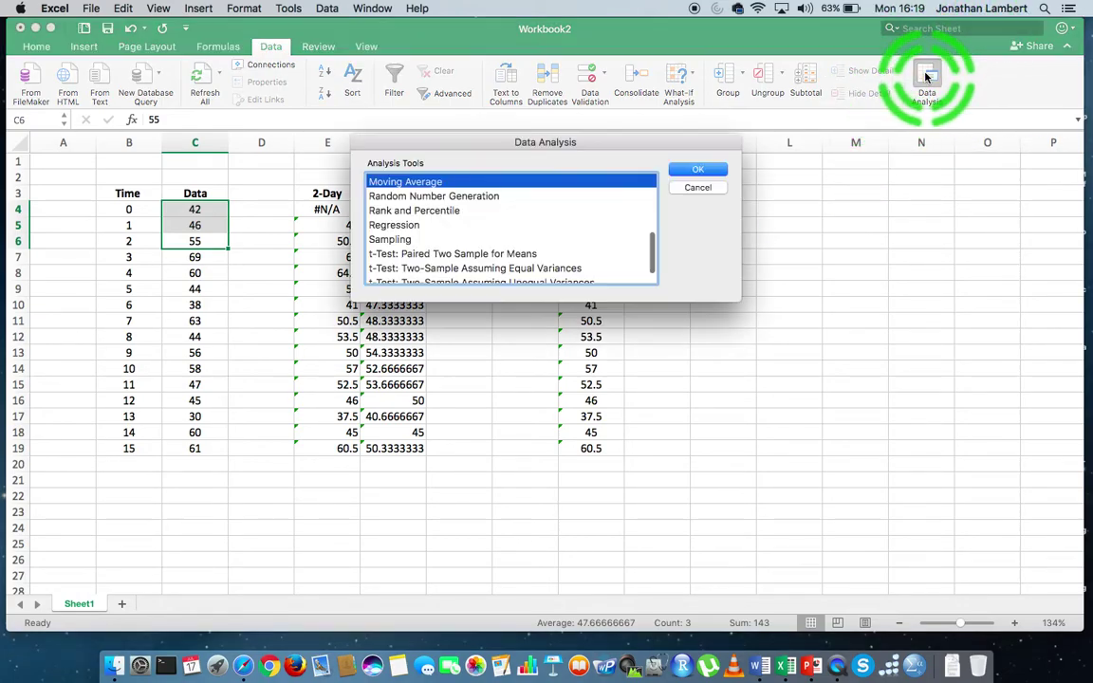
left_click(709, 178)
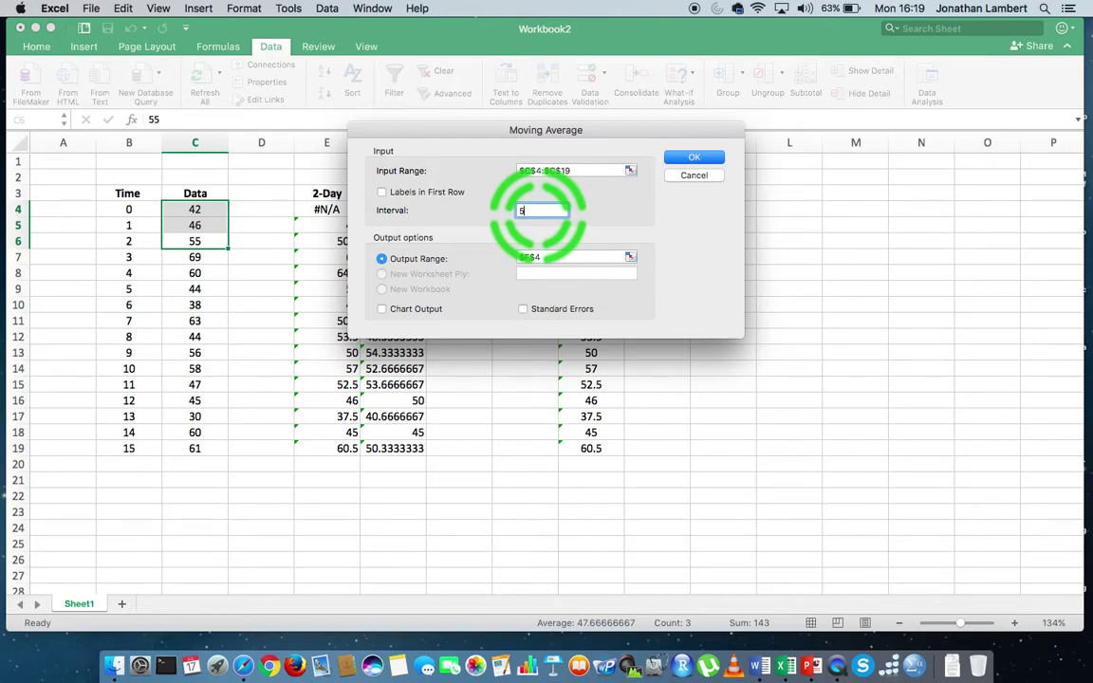
left_click_drag(450, 131, 689, 125)
left_click(797, 250)
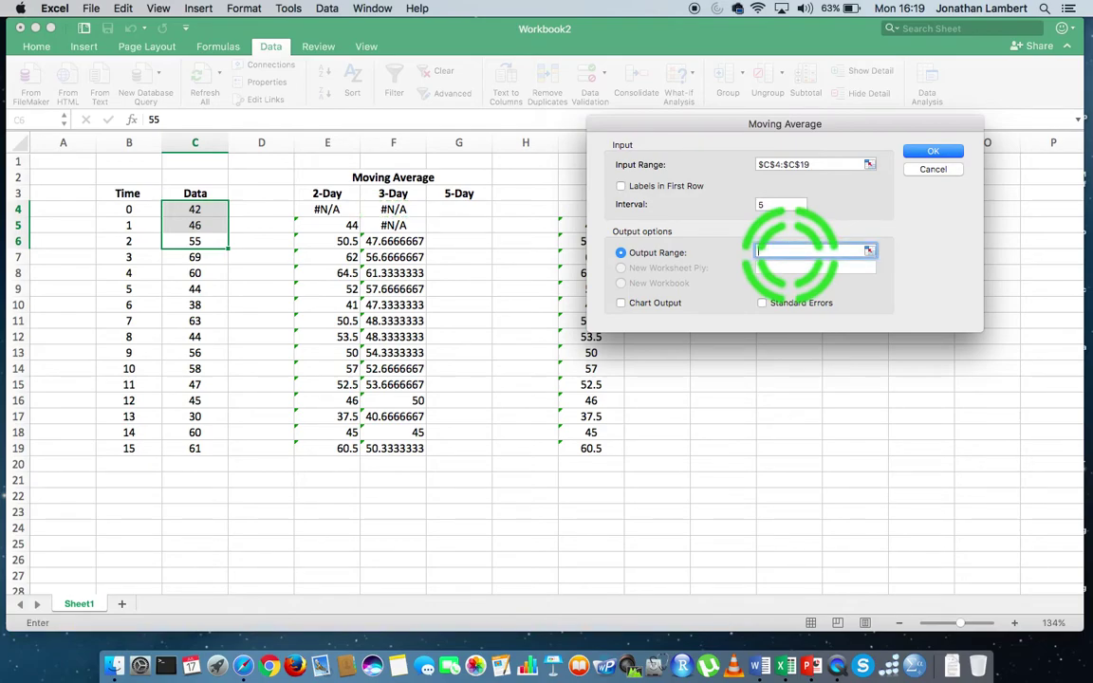
left_click(451, 207)
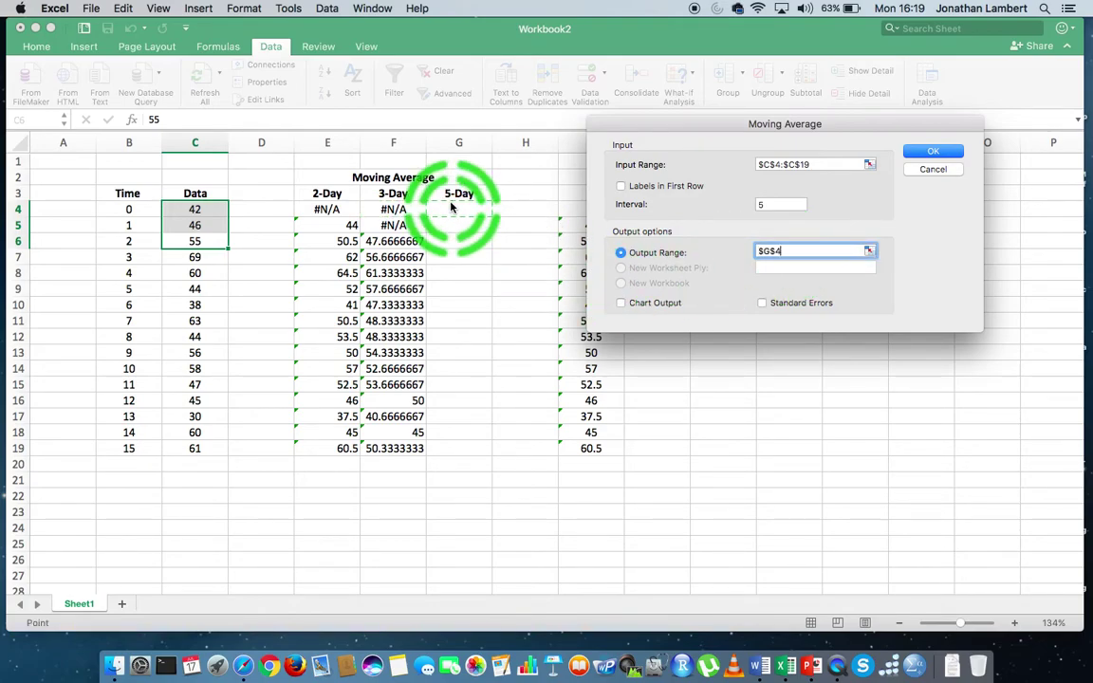
left_click(915, 131)
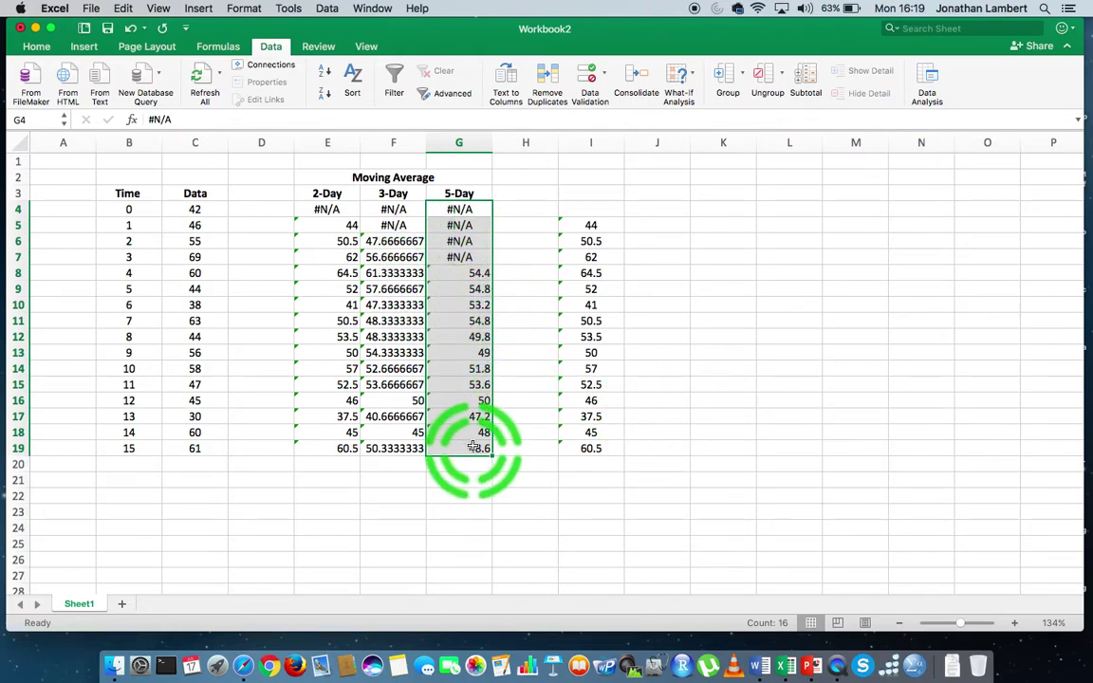
left_click(463, 274)
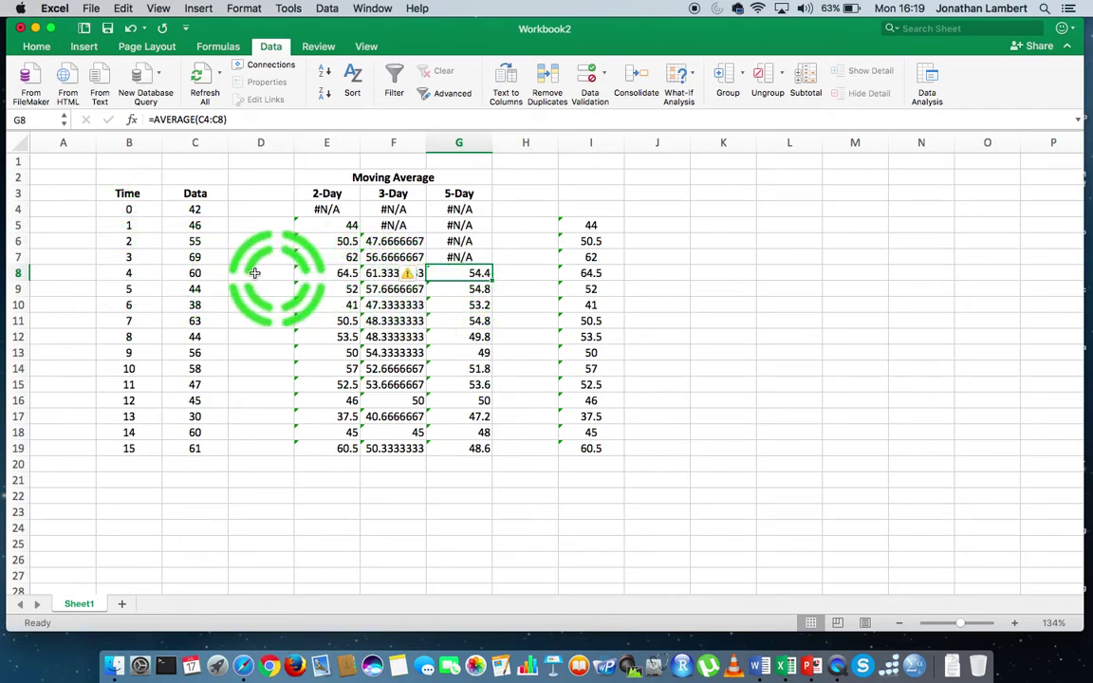
left_click_drag(196, 272, 196, 213)
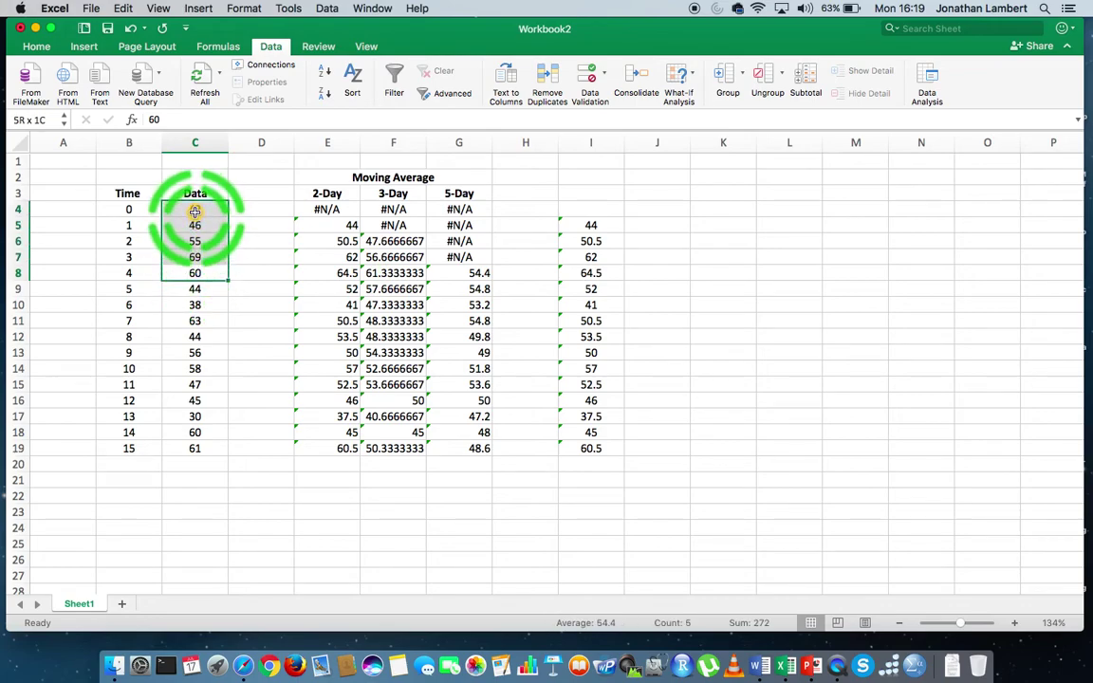